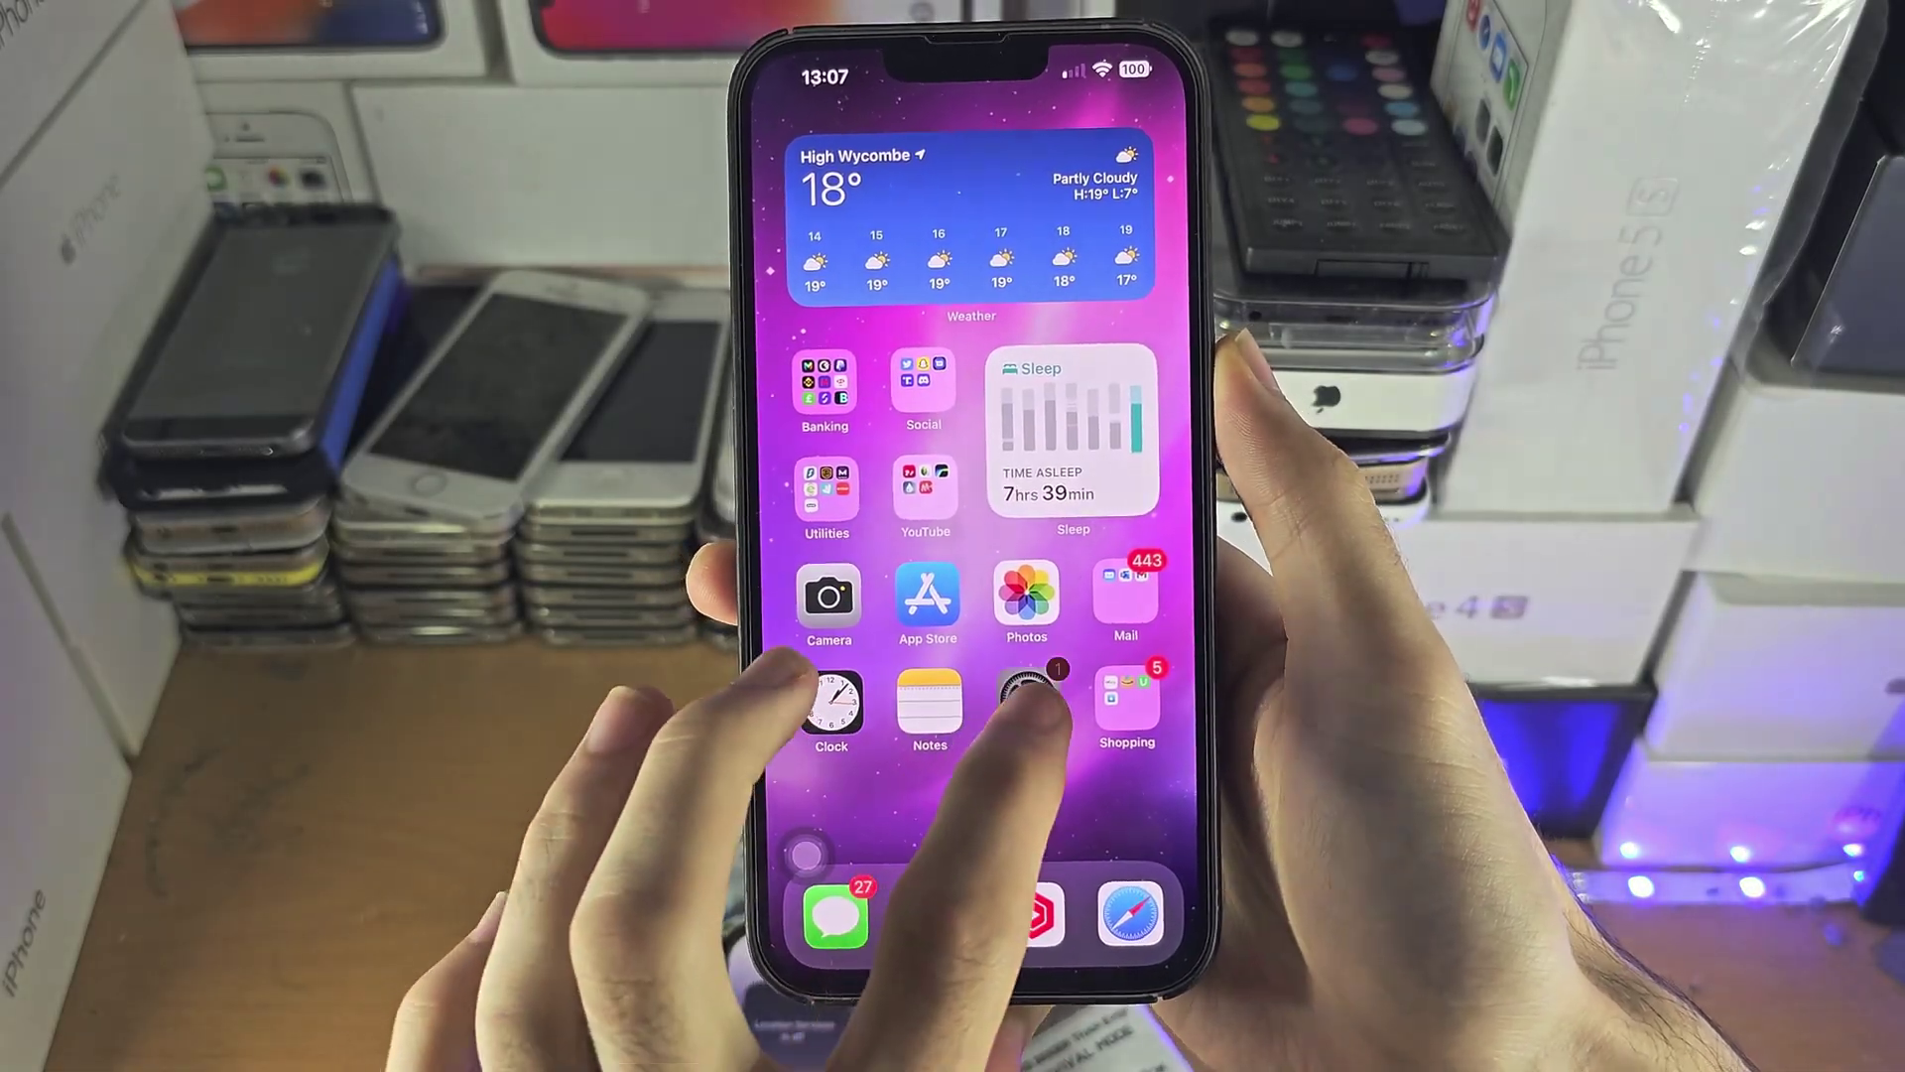
- Launch iOS Settings from the home screen and reach the Apple ID account page
{"action": "left_click", "coordinate": [1027, 700]}
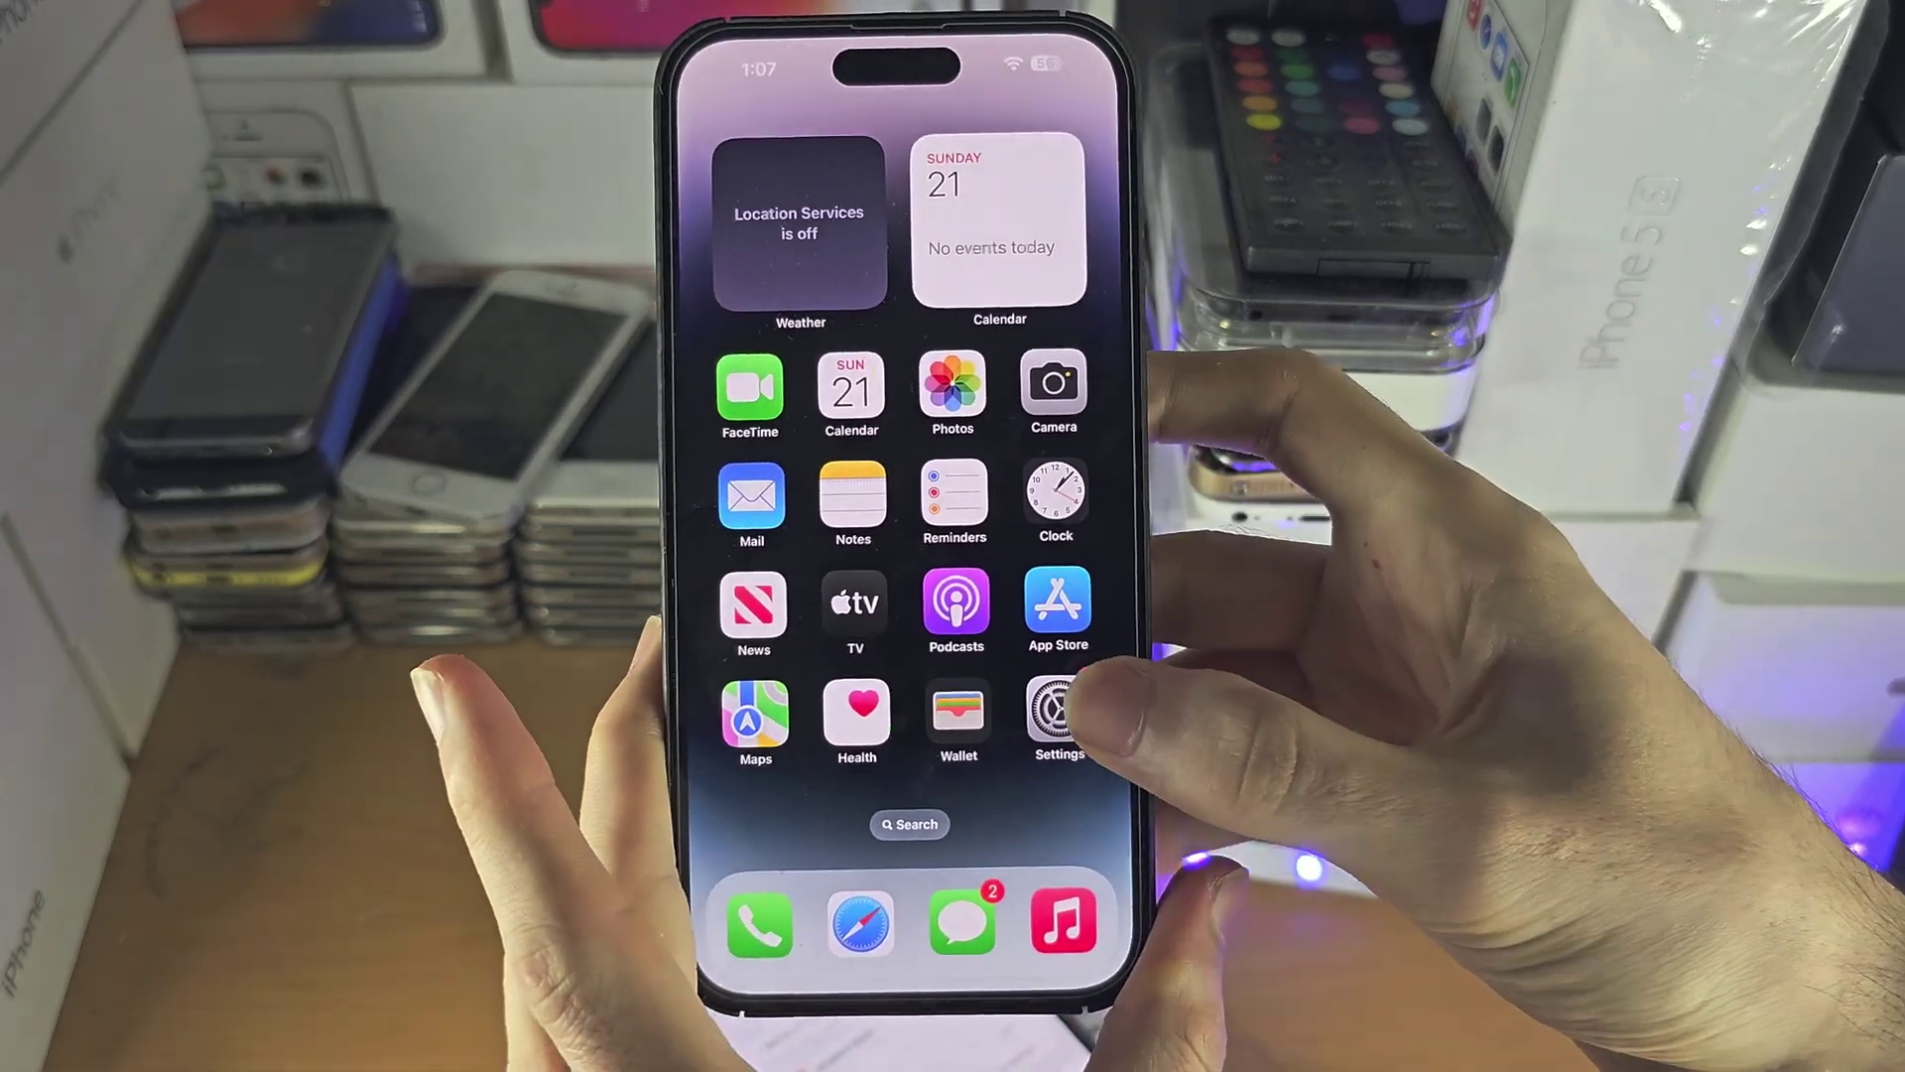
{"action": "left_click", "coordinate": [1025, 754]}
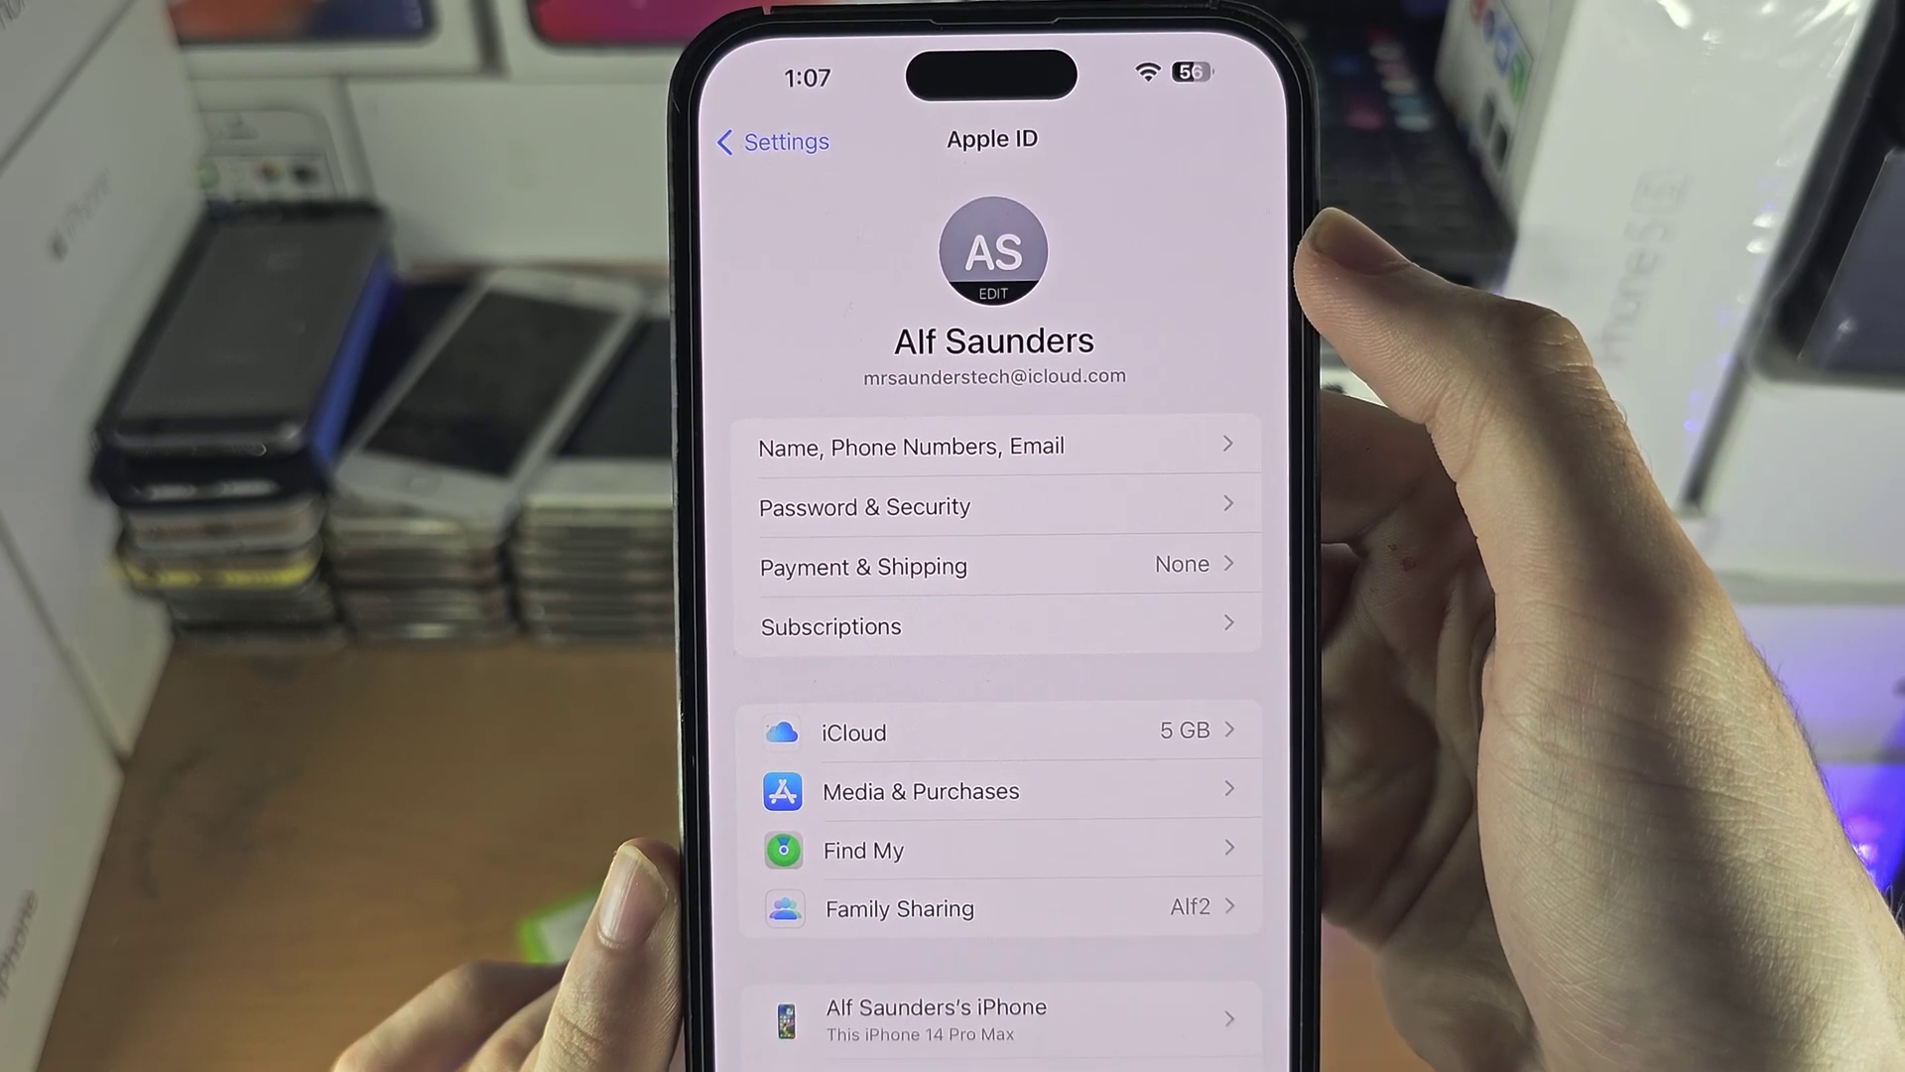
- Scroll the Apple ID page and open Find My, showing Find My iPhone off
{"action": "scroll", "coordinate": [998, 695], "scroll_direction": "down", "scroll_amount": 4}
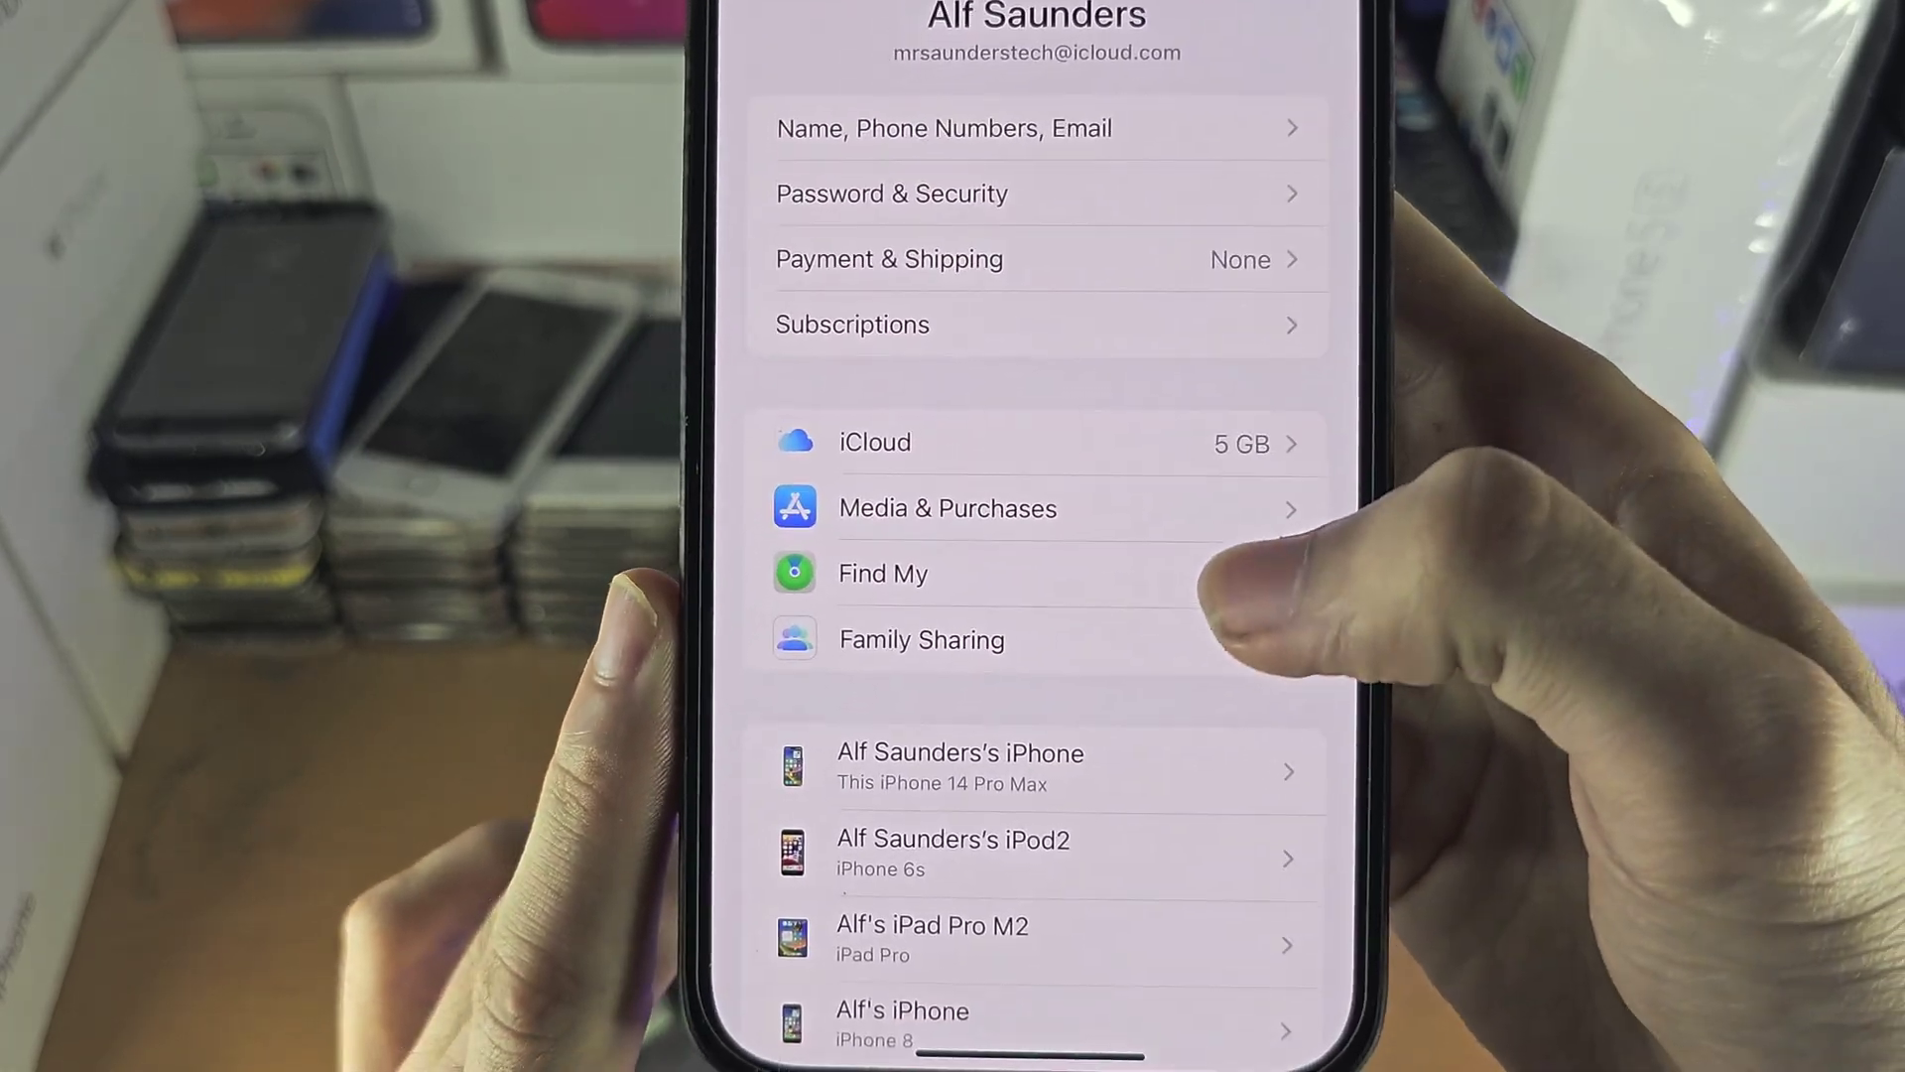
{"action": "left_click", "coordinate": [1220, 578]}
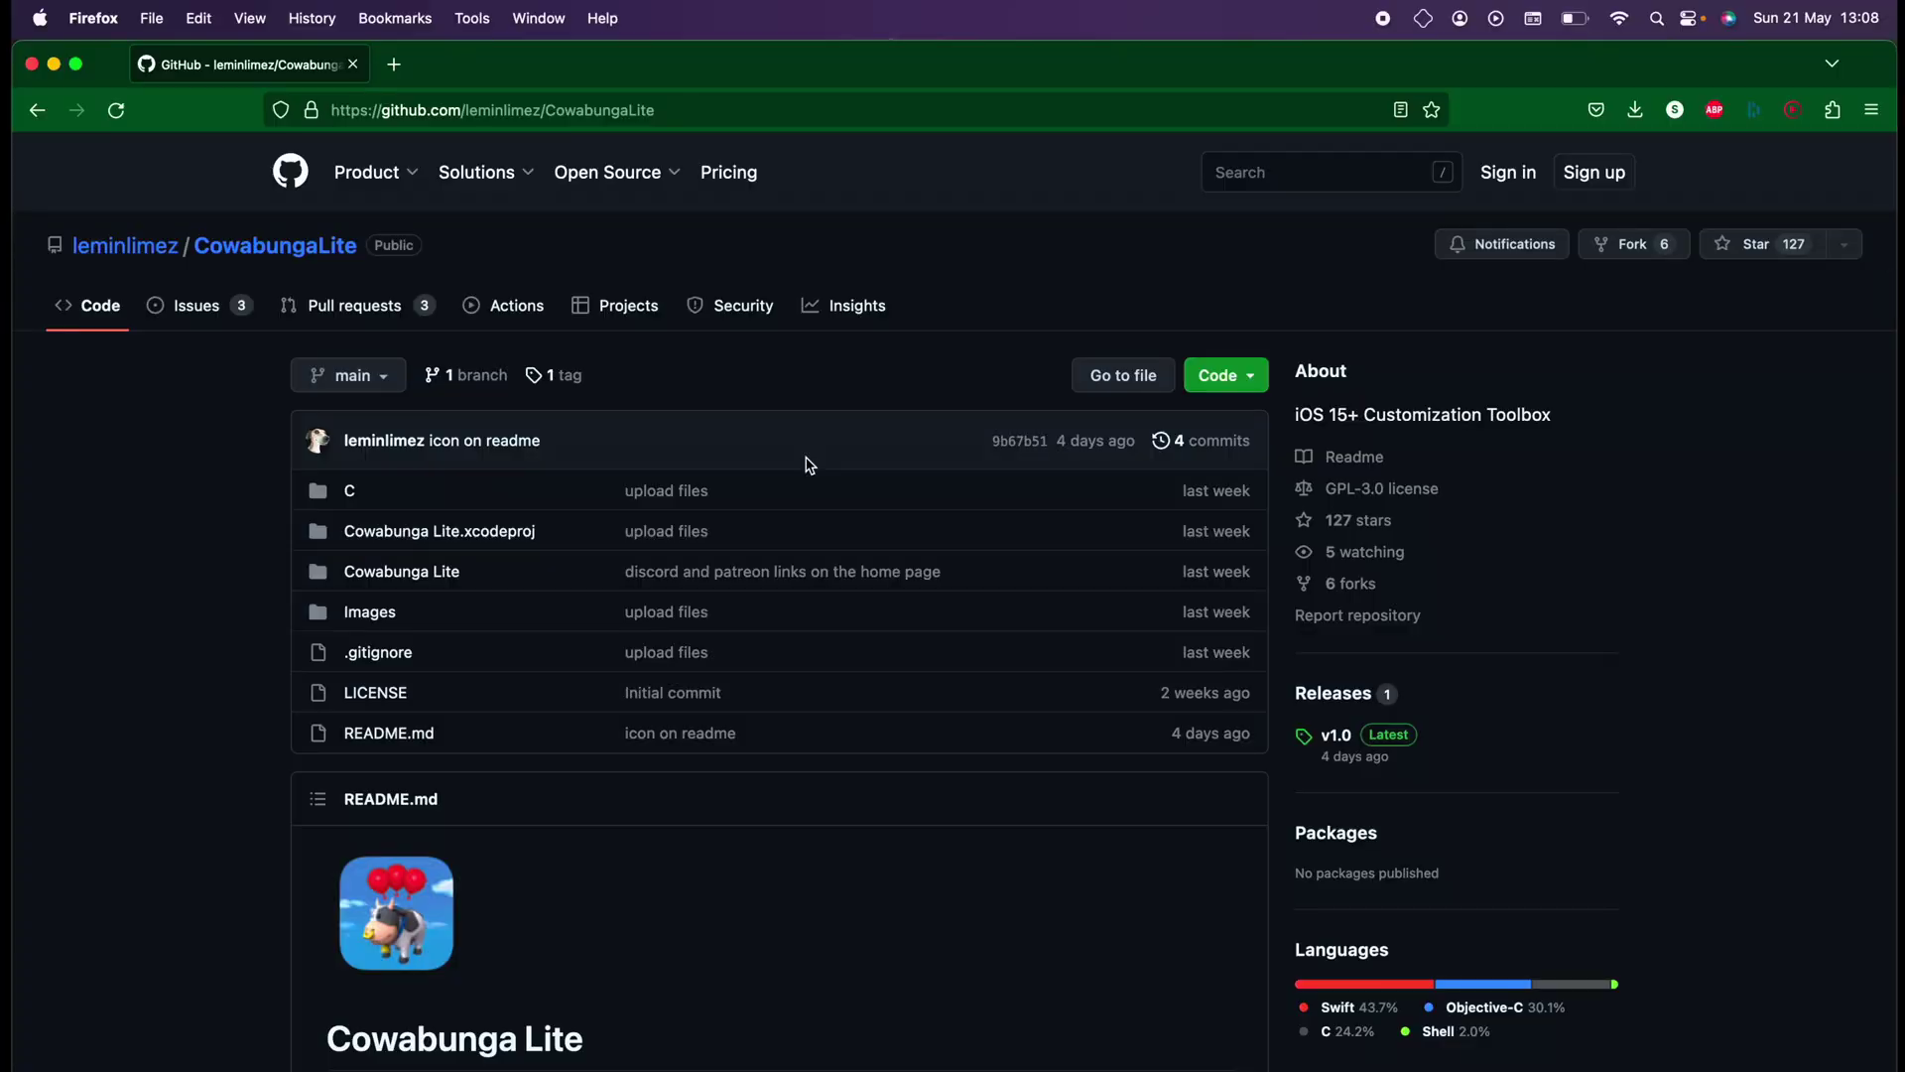
- From the CowabungaLite GitHub repository, open the v1.0 release page and view its assets
{"action": "left_click_drag", "start_coordinate": [657, 110], "coordinate": [327, 110]}
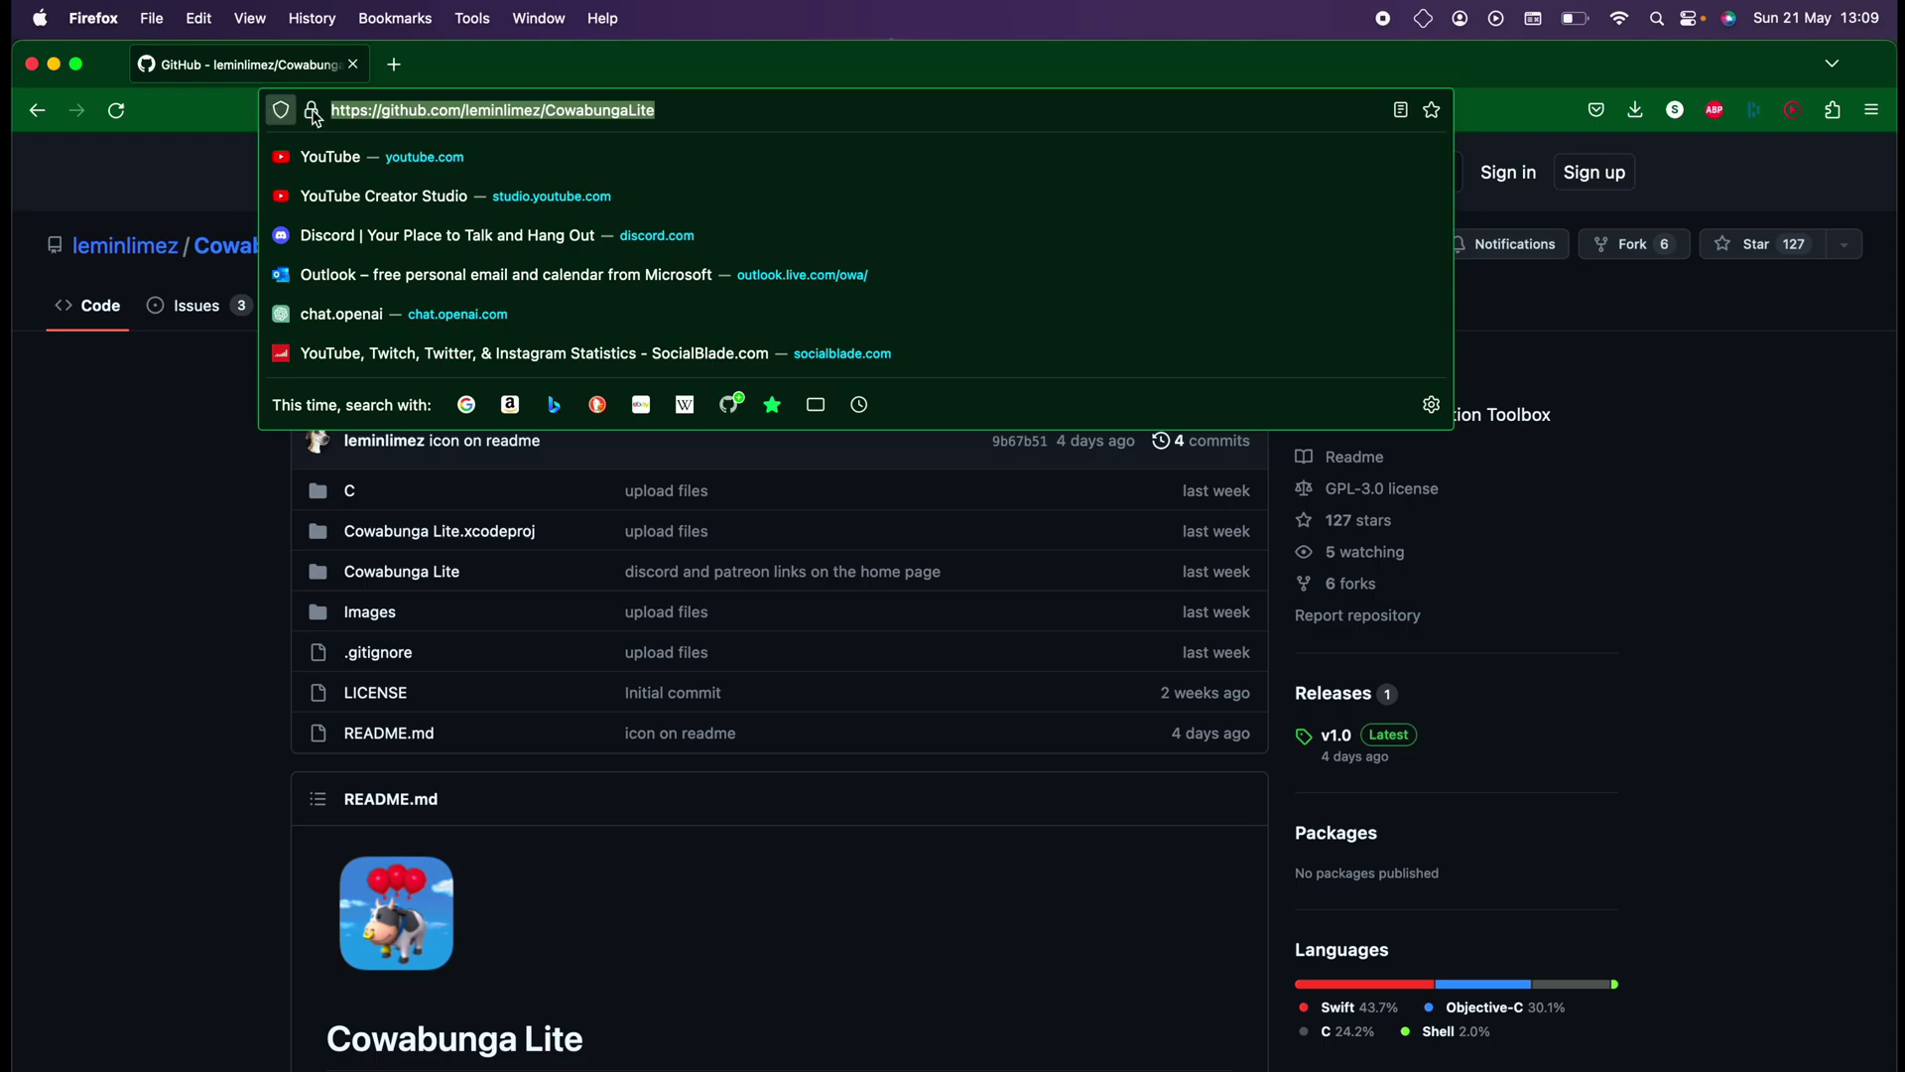
{"action": "left_click", "coordinate": [222, 162]}
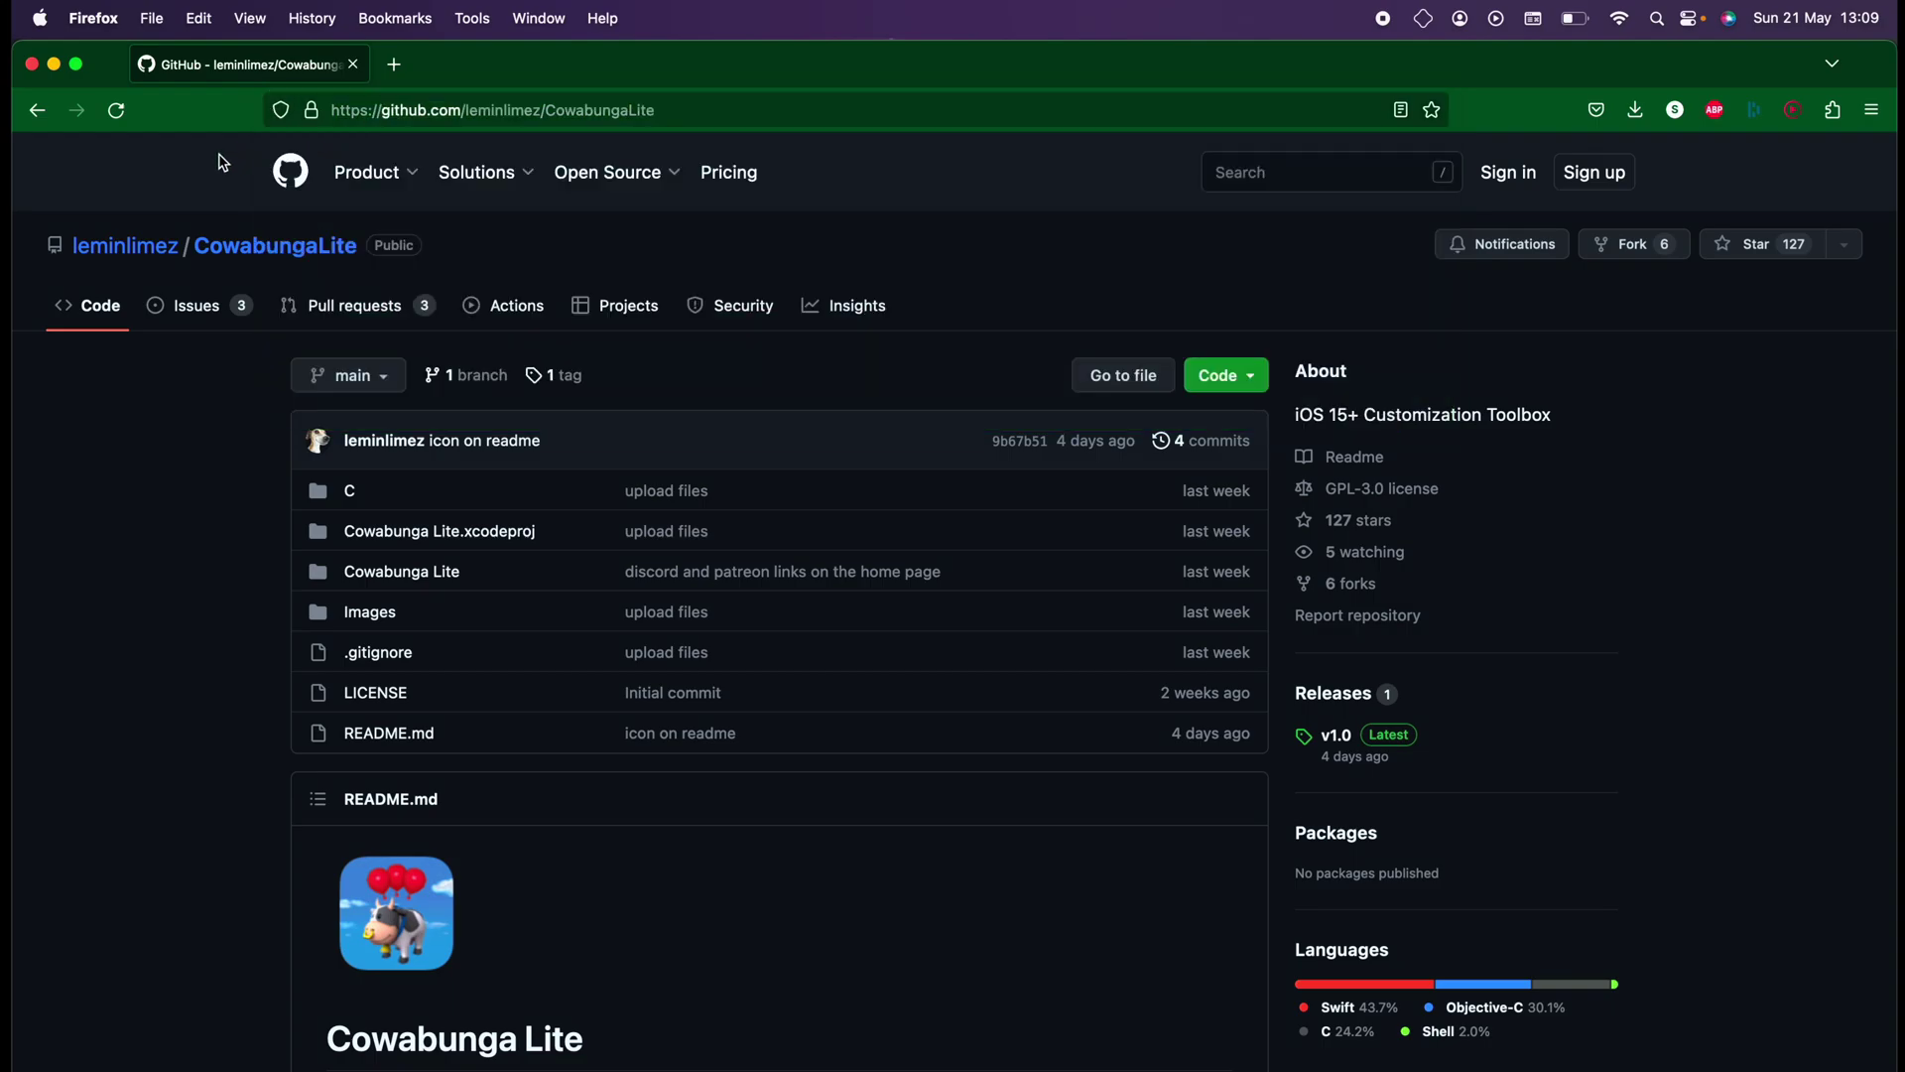
{"action": "scroll", "coordinate": [1075, 659], "scroll_direction": "down", "scroll_amount": 3}
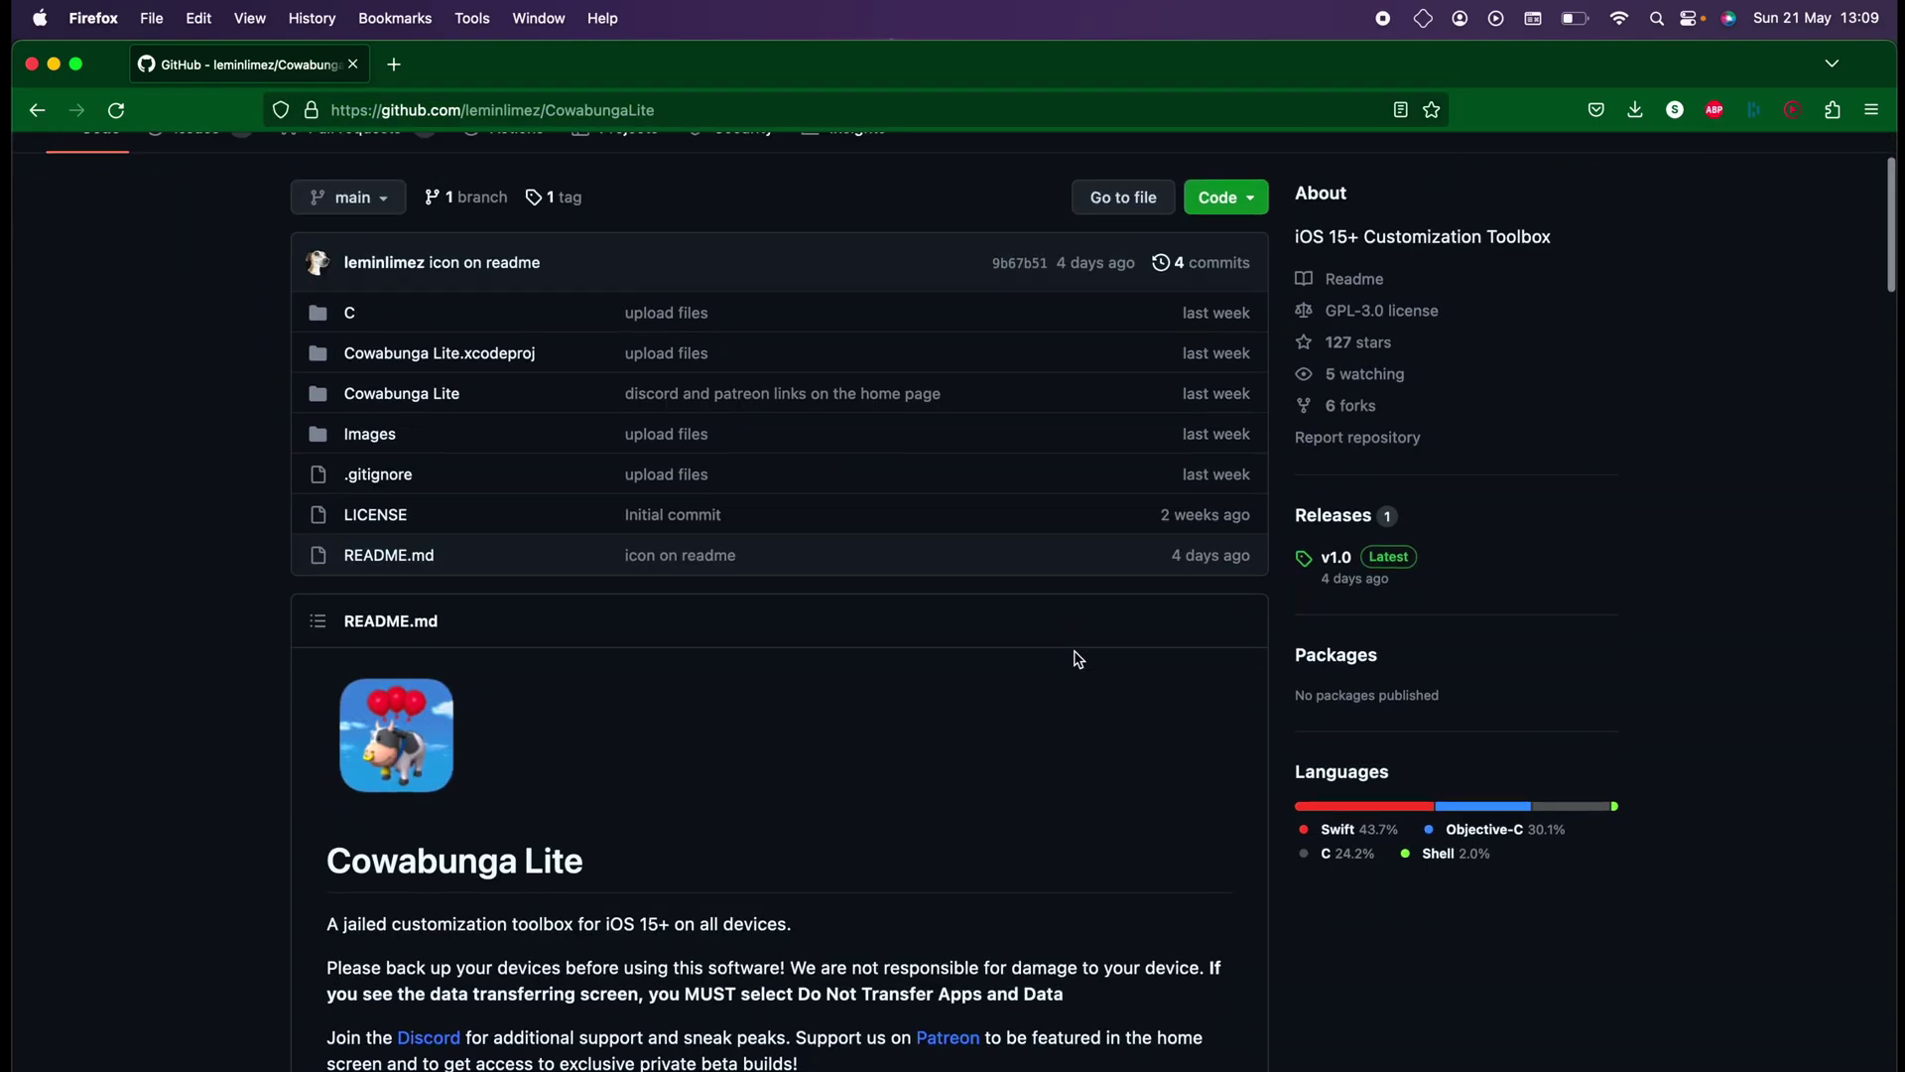
{"action": "scroll", "coordinate": [1316, 539], "scroll_direction": "up", "scroll_amount": 5}
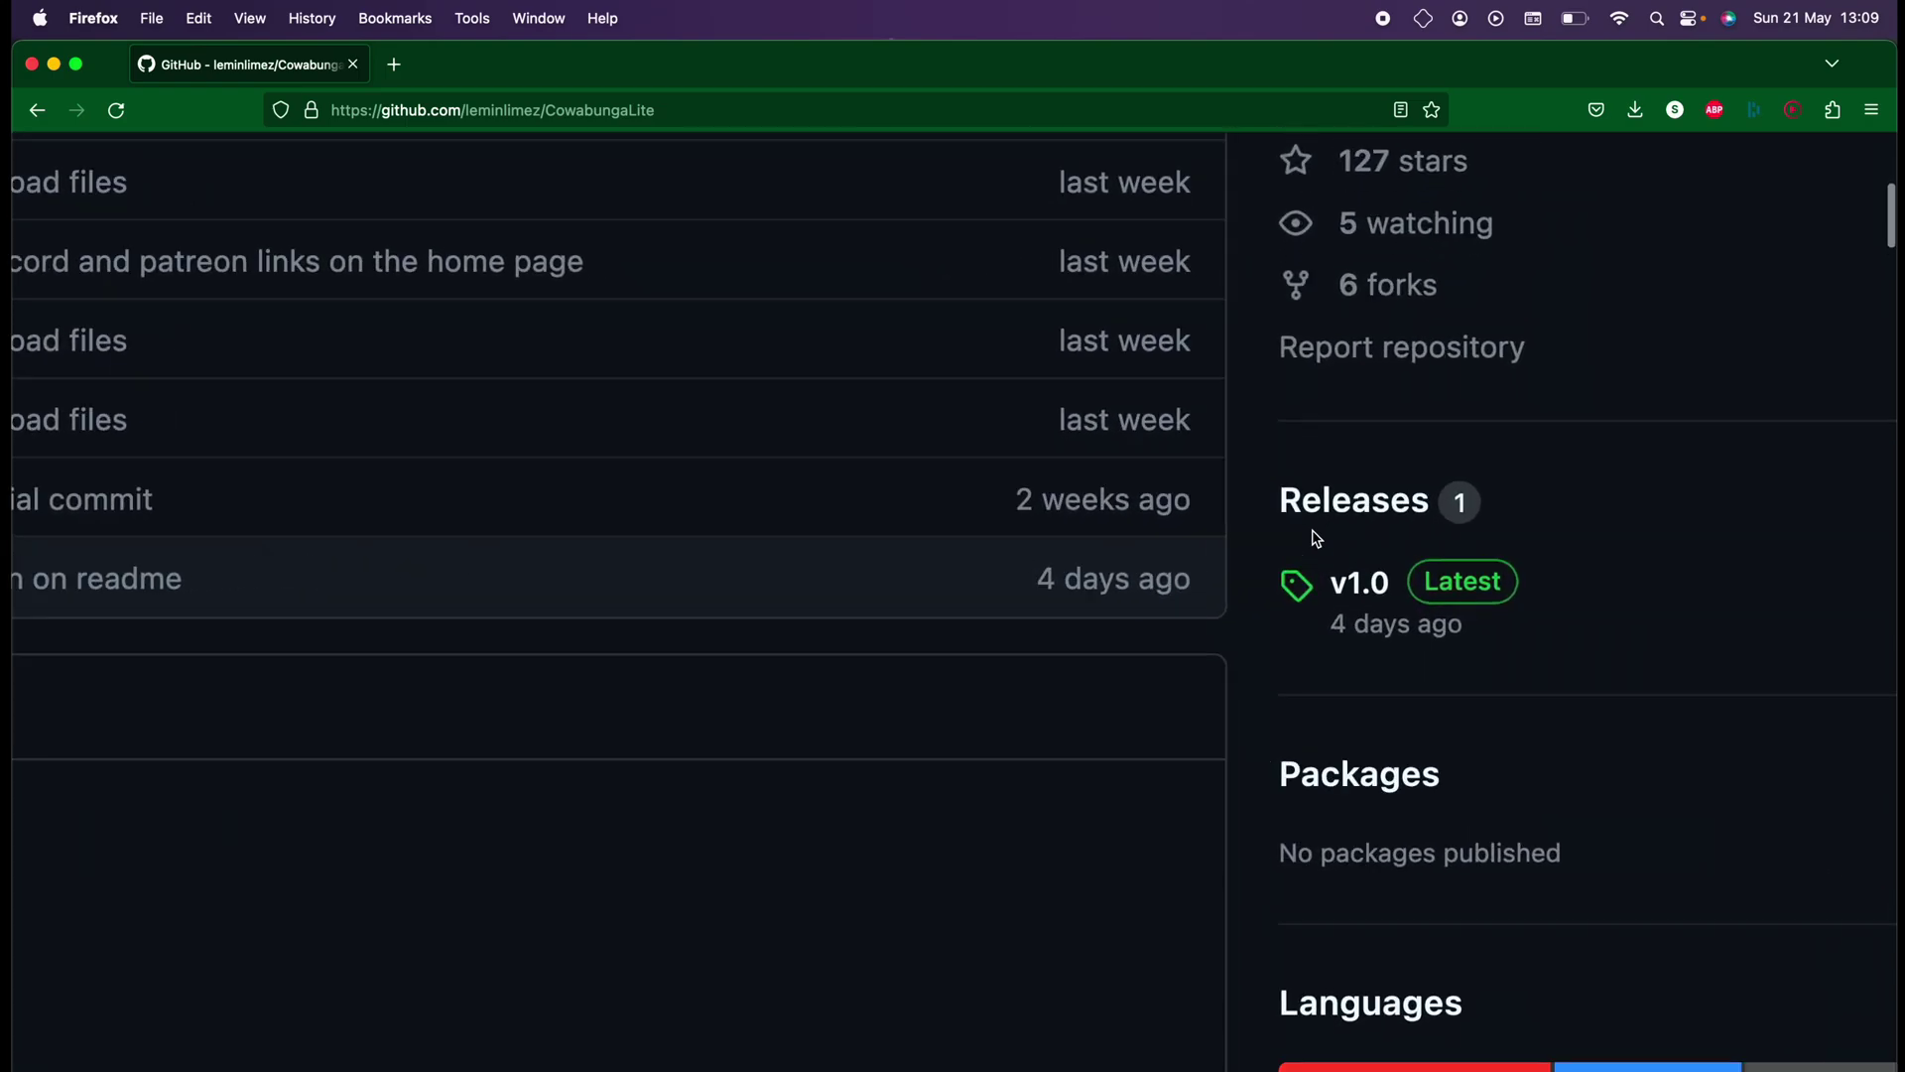
{"action": "left_click", "coordinate": [1347, 599]}
{"action": "scroll", "coordinate": [1345, 596], "scroll_direction": "down", "scroll_amount": 5}
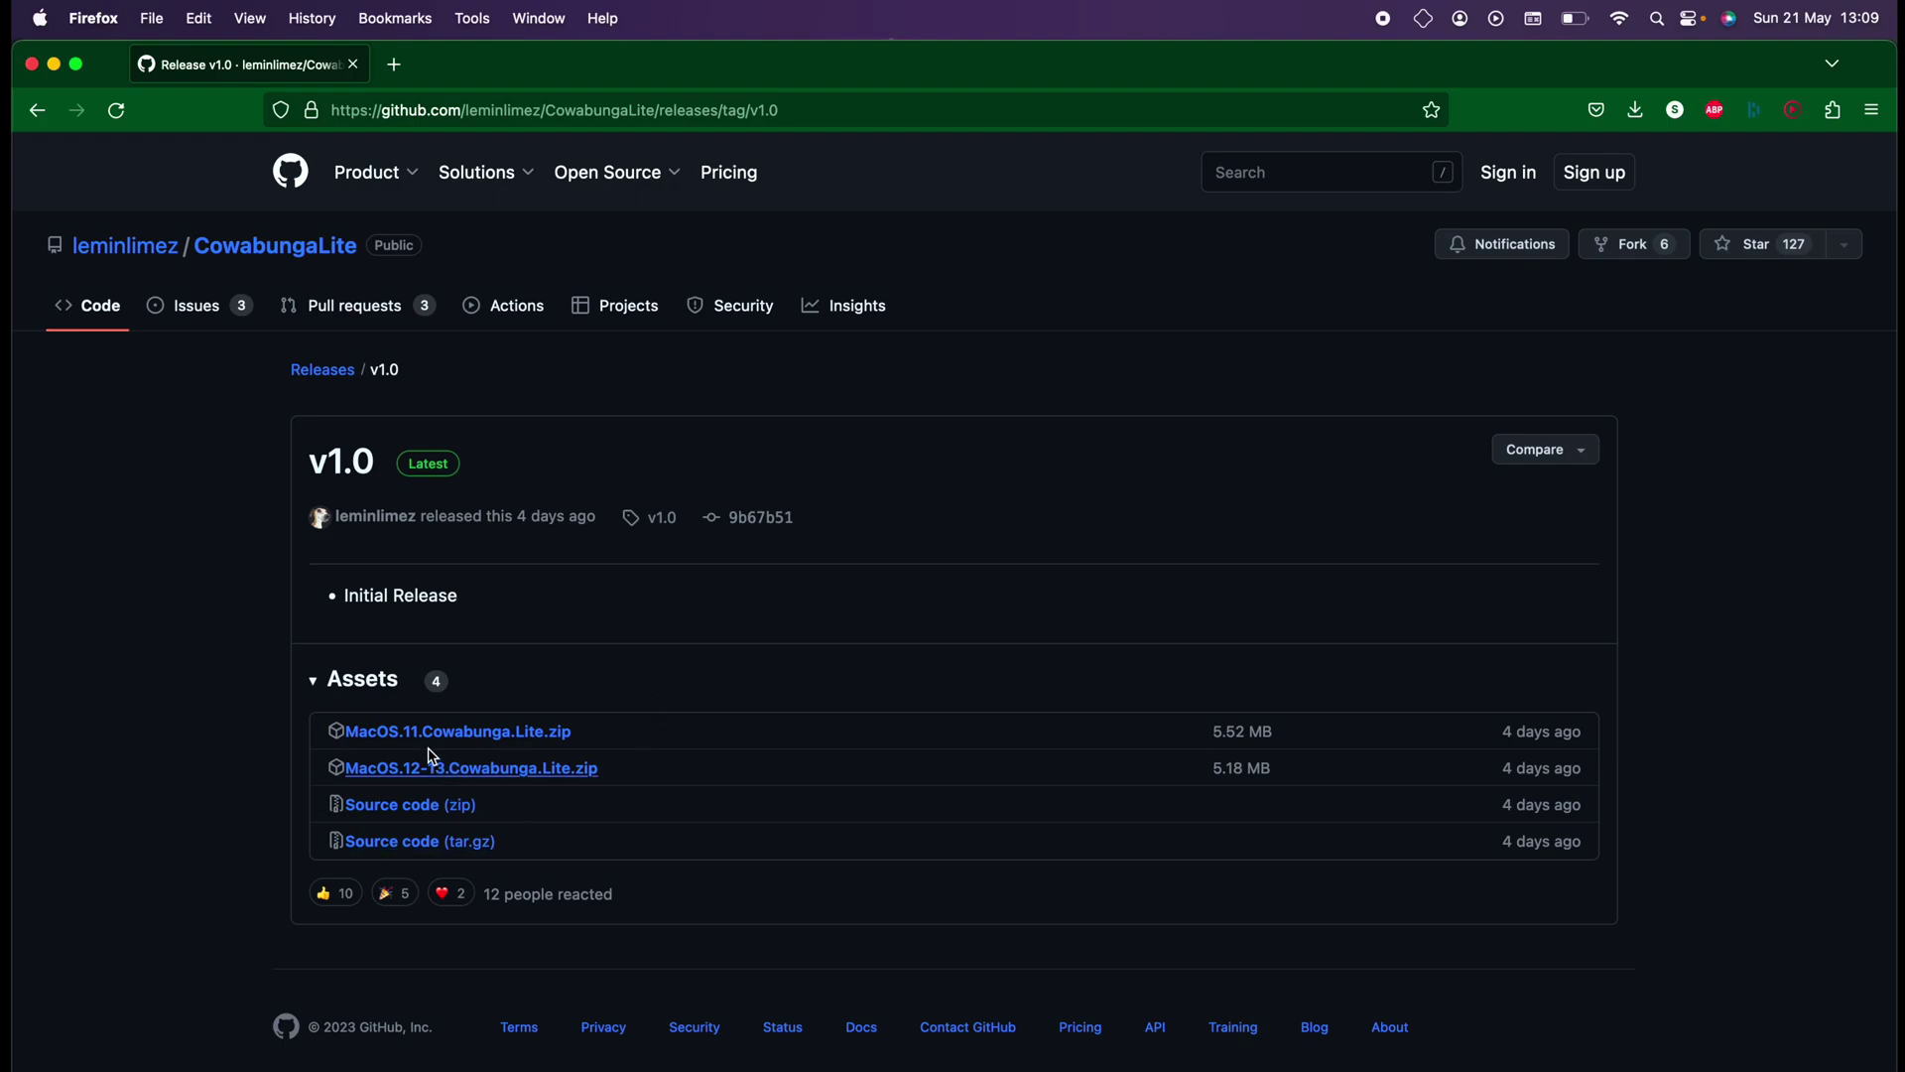
- Download MacOS.12-13.Cowabunga.Lite.zip and open it to extract the Cowabunga Lite app
{"action": "left_click", "coordinate": [502, 774]}
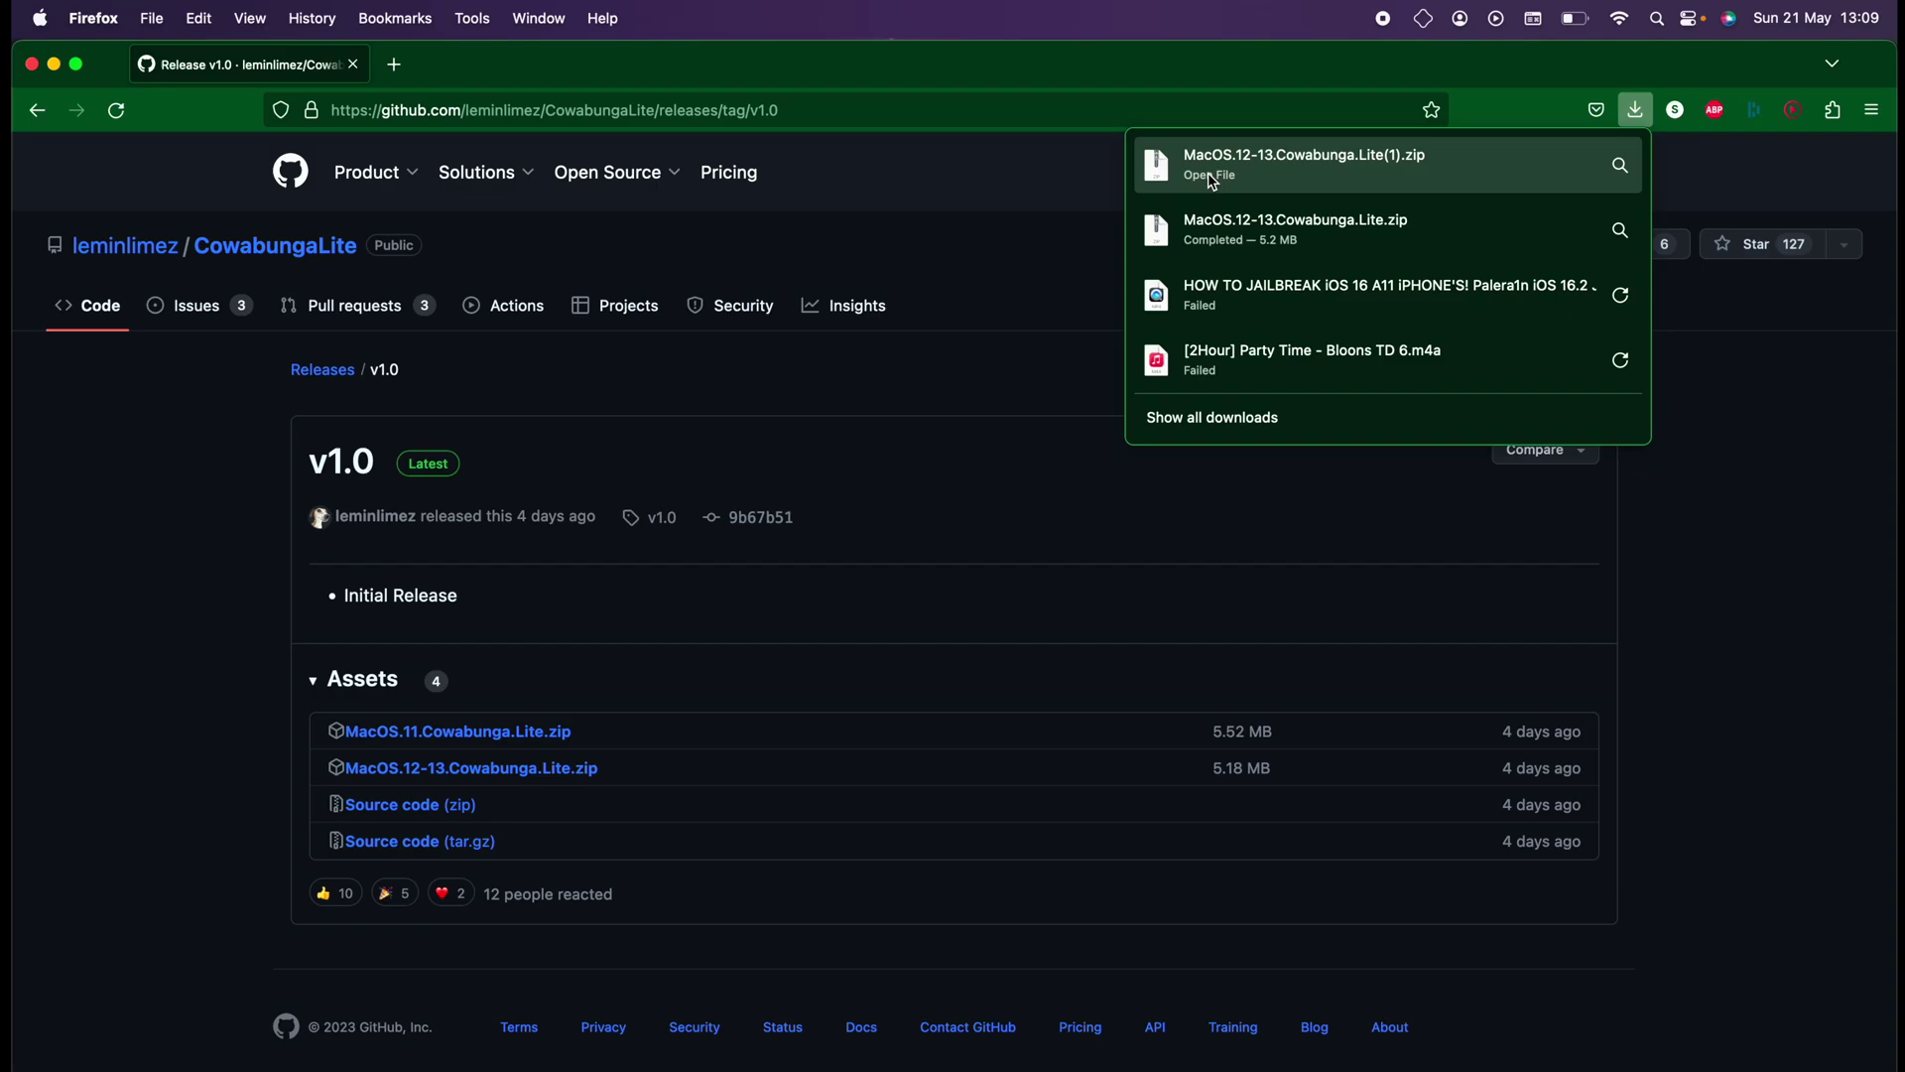
{"action": "left_click", "coordinate": [1267, 175]}
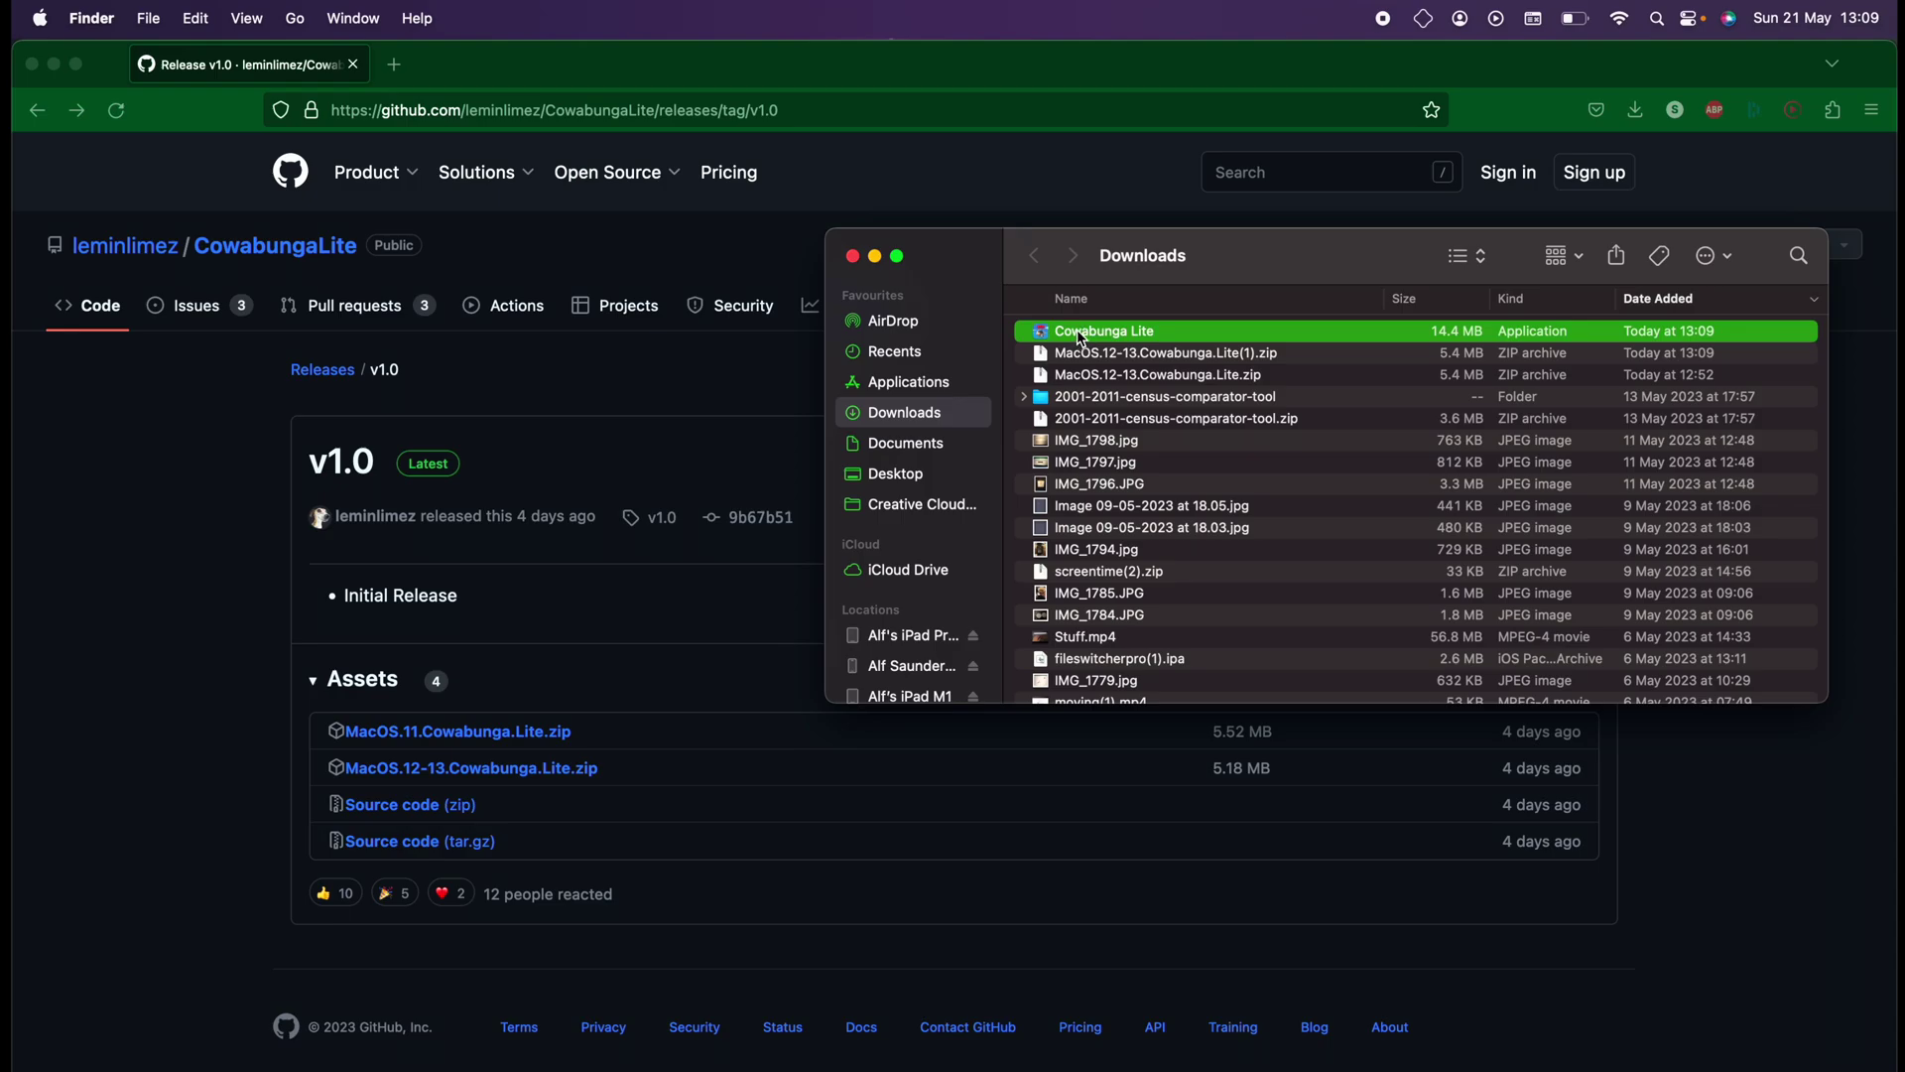
- Move the Cowabunga Lite app into the Applications folder
{"action": "left_click_drag", "start_coordinate": [1091, 338], "coordinate": [927, 389]}
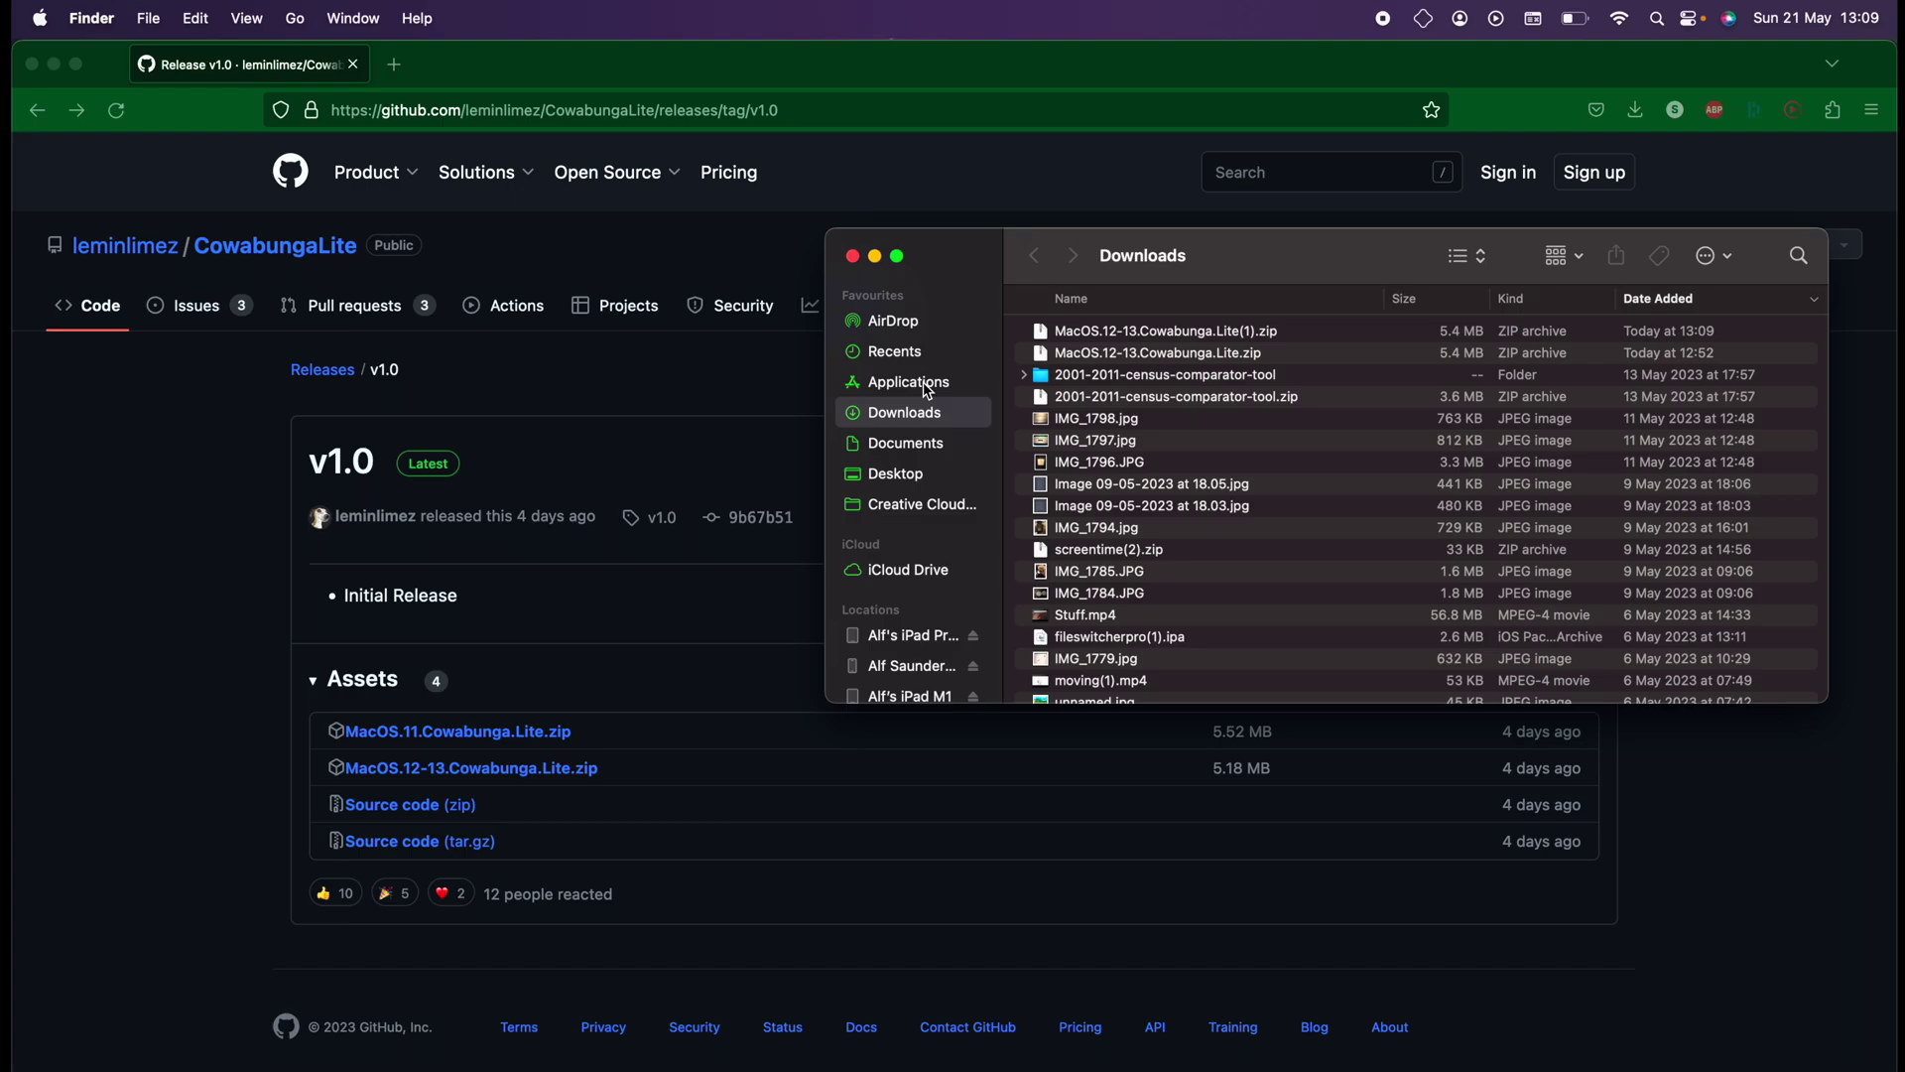
{"action": "left_click", "coordinate": [927, 389]}
{"action": "left_click_drag", "start_coordinate": [977, 255], "coordinate": [777, 337]}
- Open Cowabunga Lite from its context menu, confirming past the unverified-developer warning
{"action": "left_click", "coordinate": [1544, 572]}
{"action": "right_click", "coordinate": [1544, 572]}
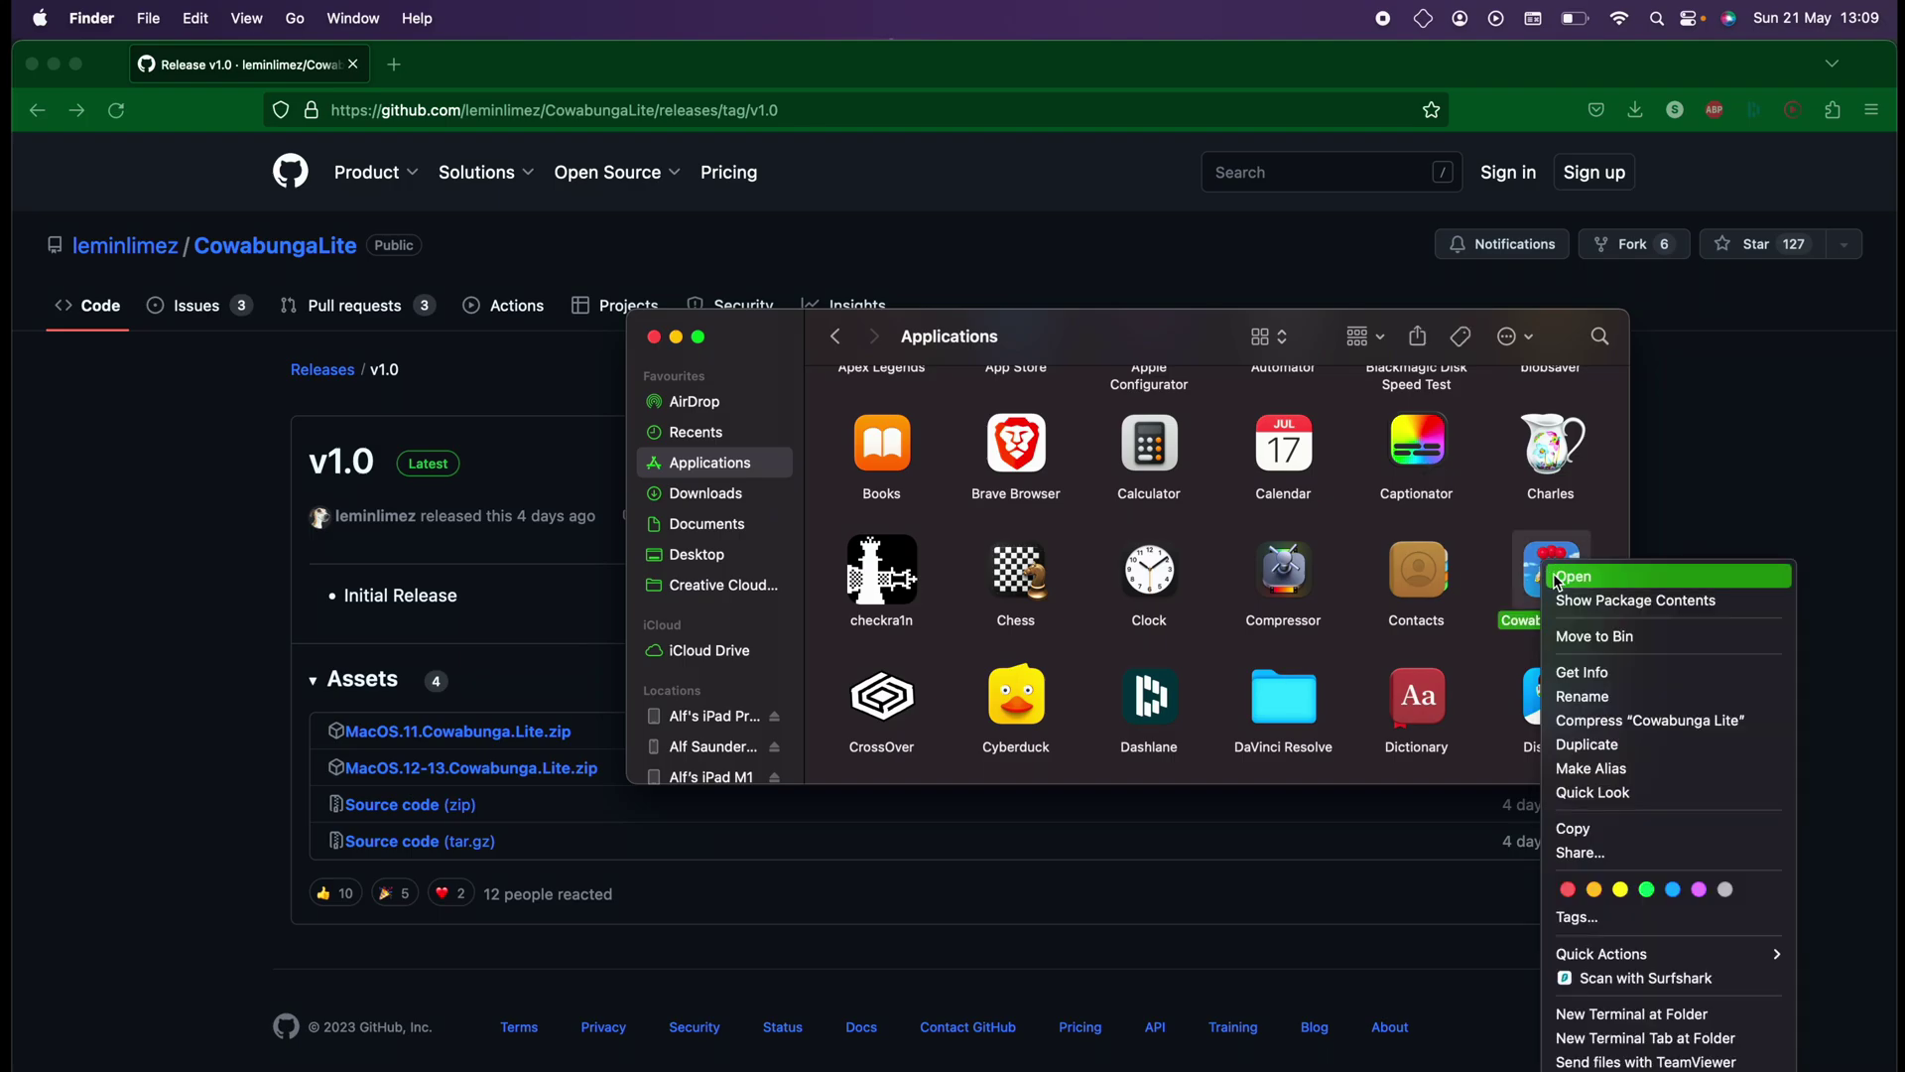
{"action": "left_click", "coordinate": [1557, 577]}
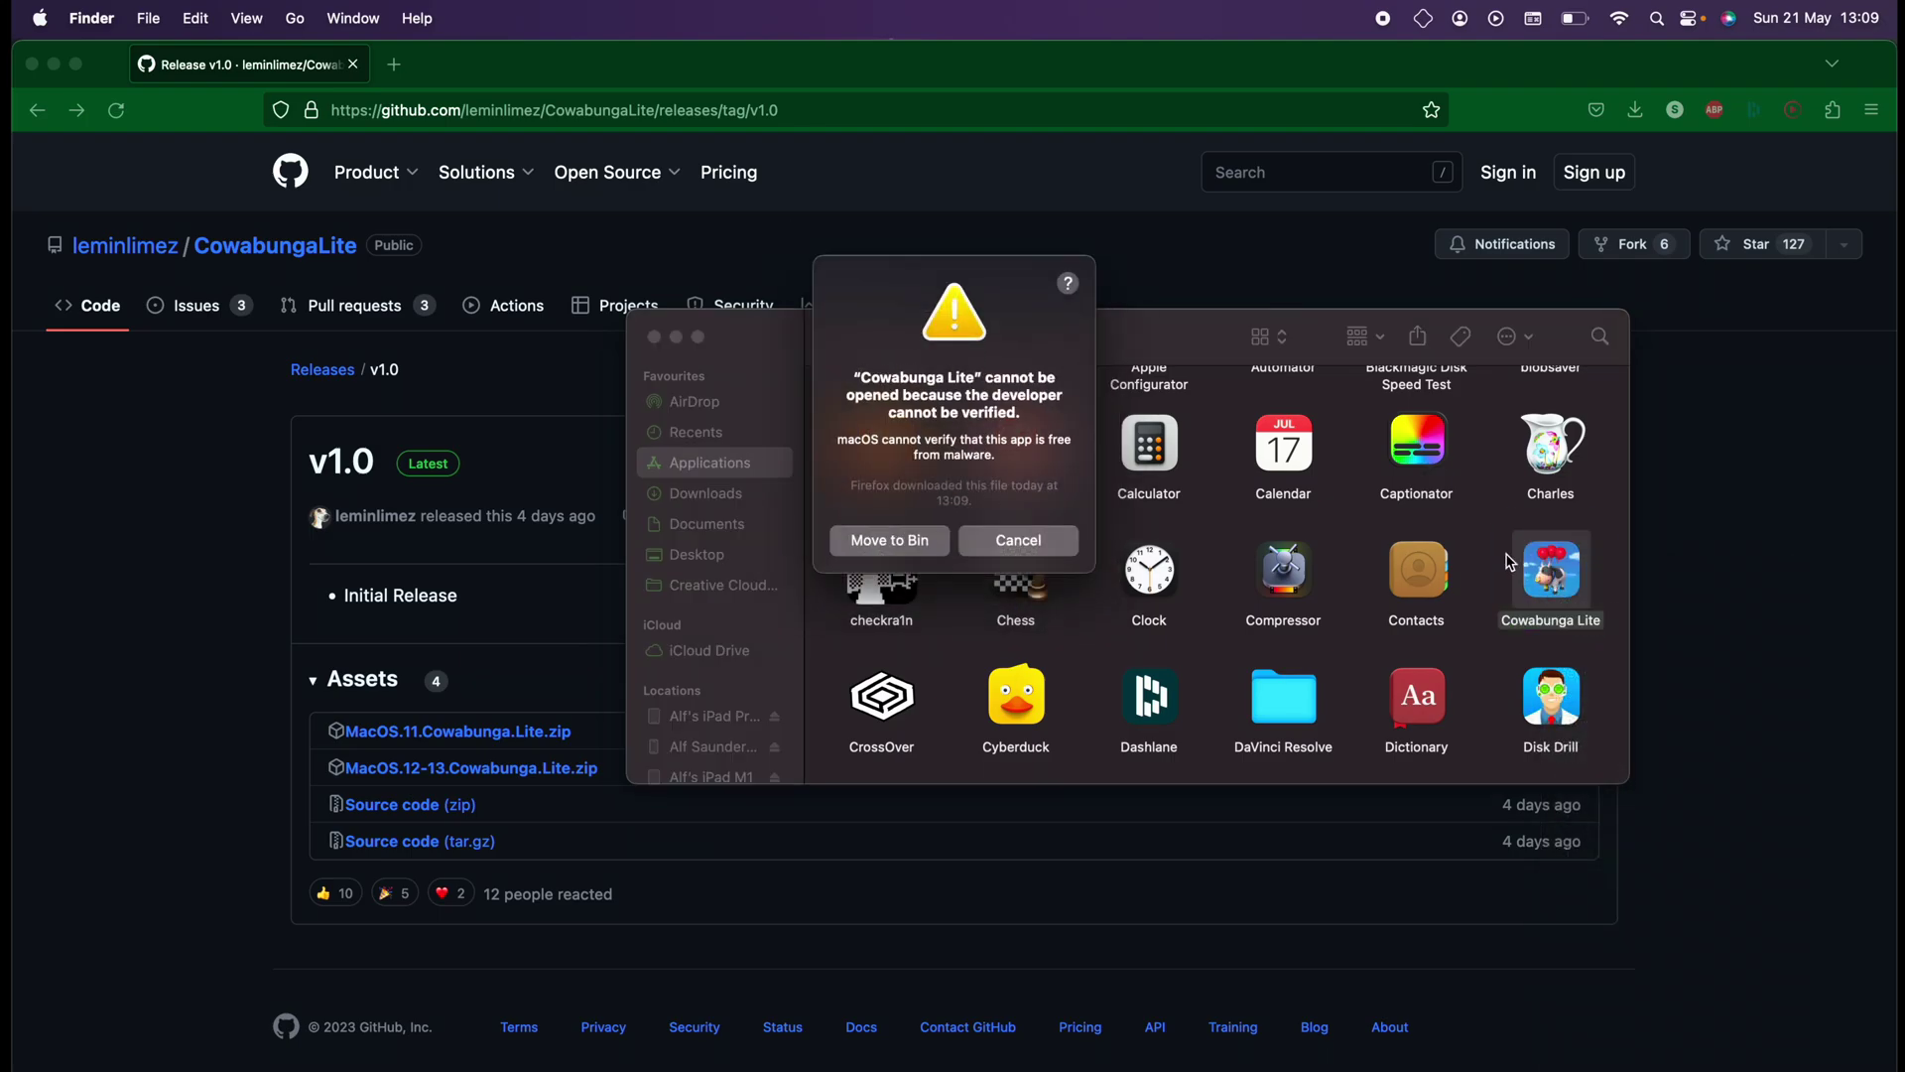
{"action": "left_click_drag", "start_coordinate": [859, 377], "coordinate": [975, 437]}
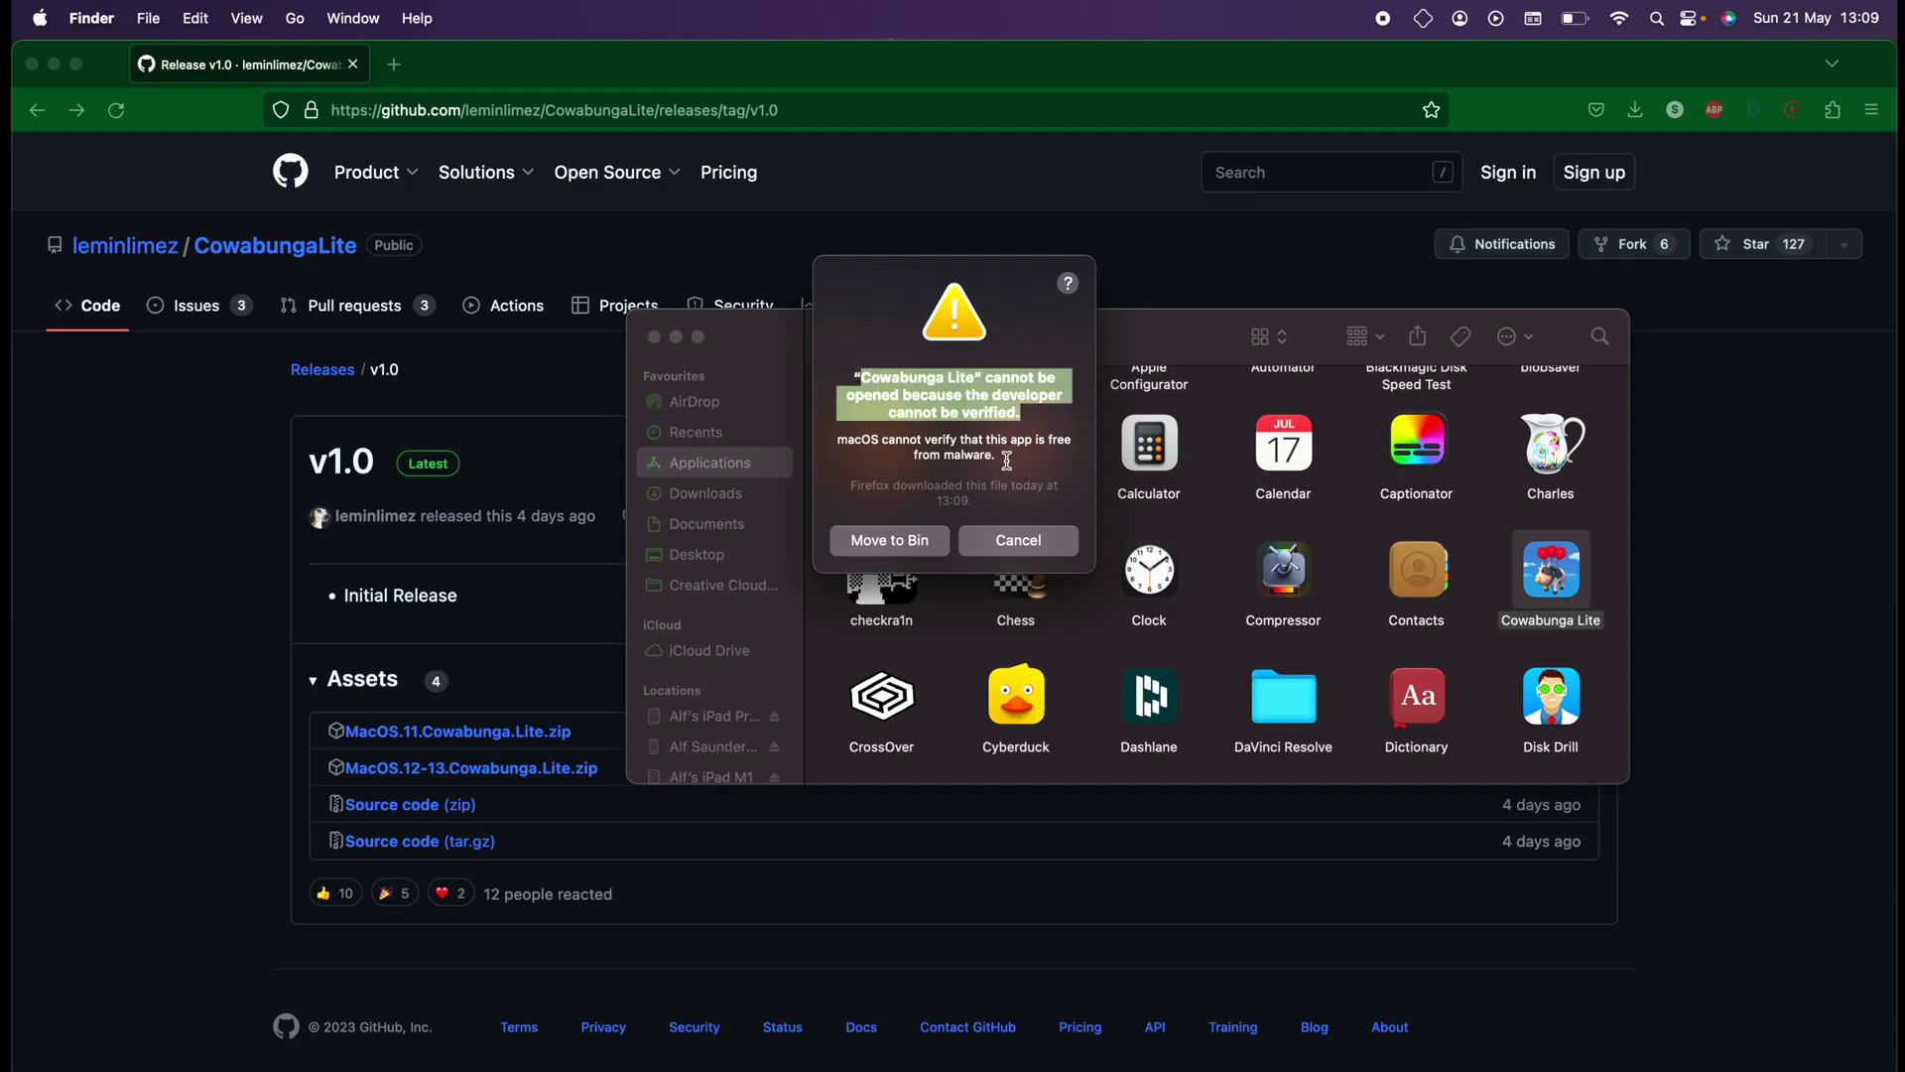
{"action": "left_click", "coordinate": [1018, 549]}
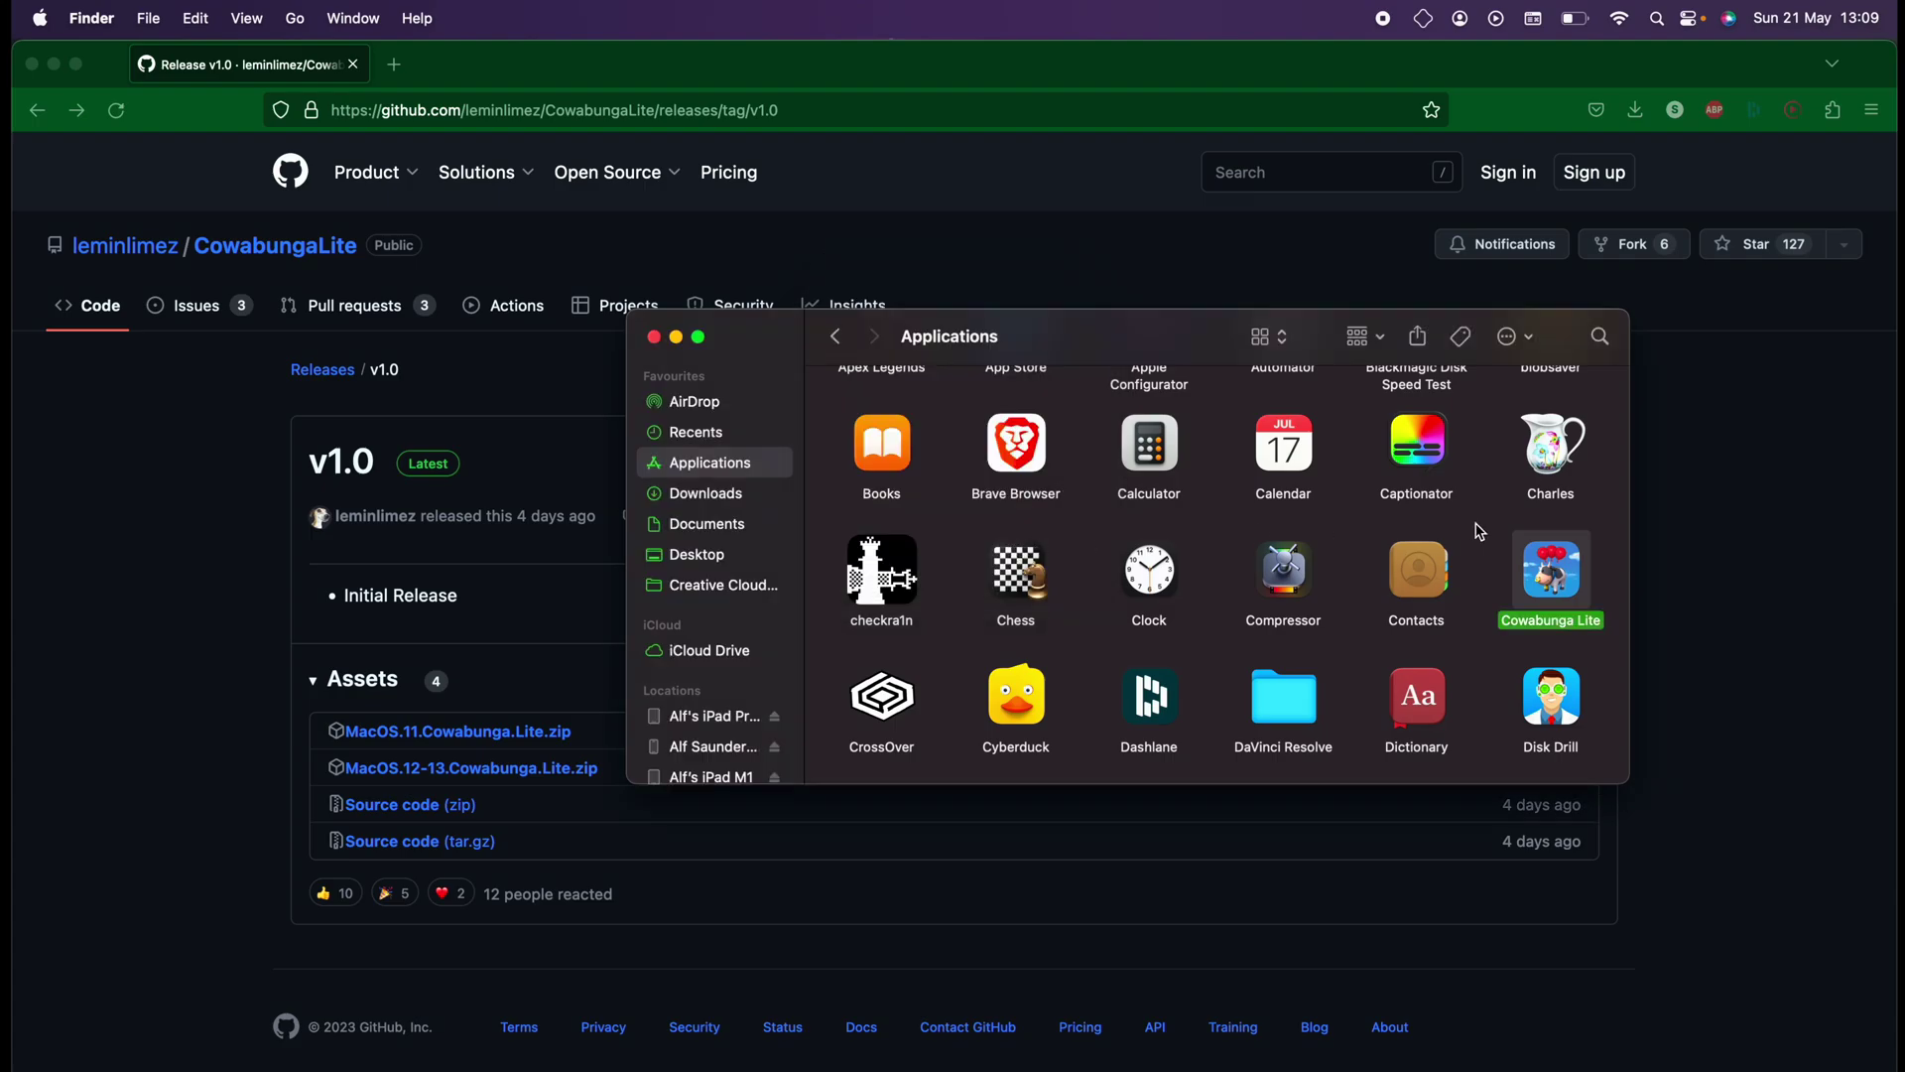
{"action": "right_click", "coordinate": [1537, 576]}
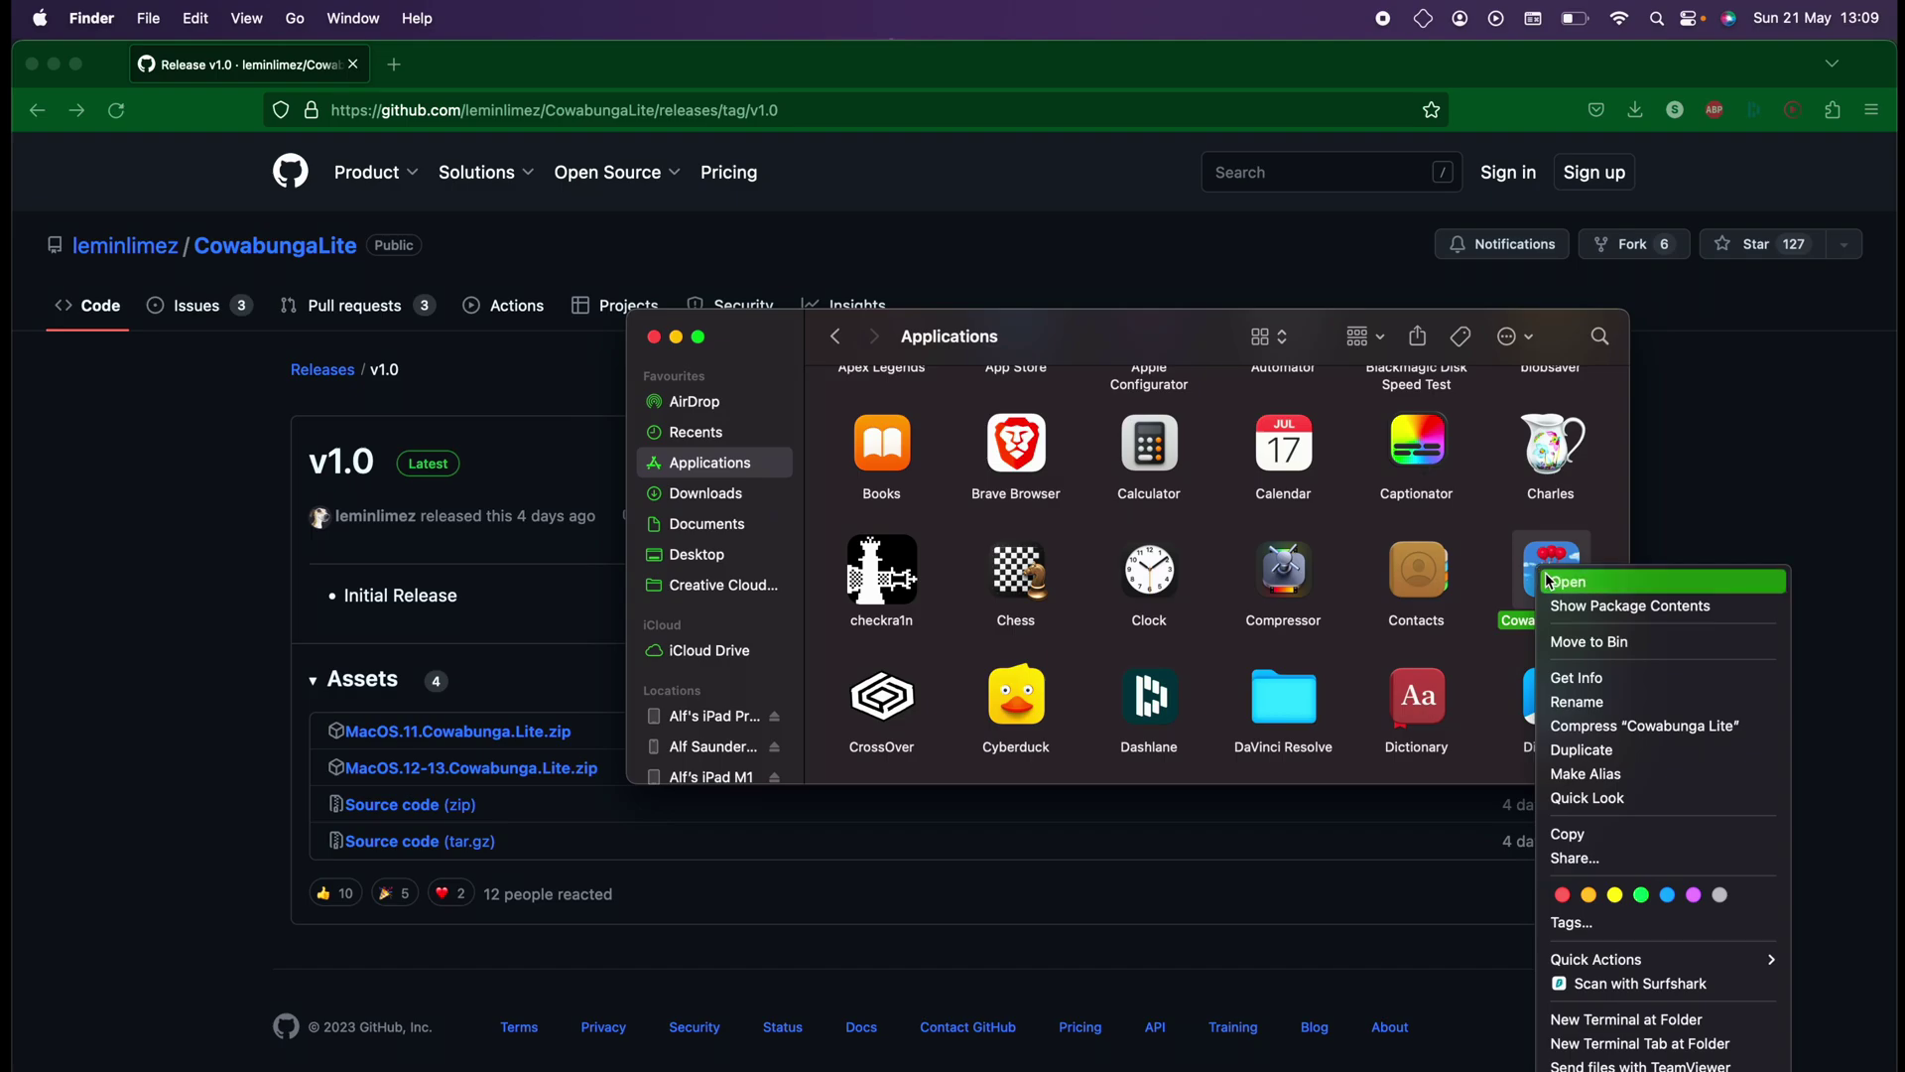
{"action": "left_click", "coordinate": [1557, 584]}
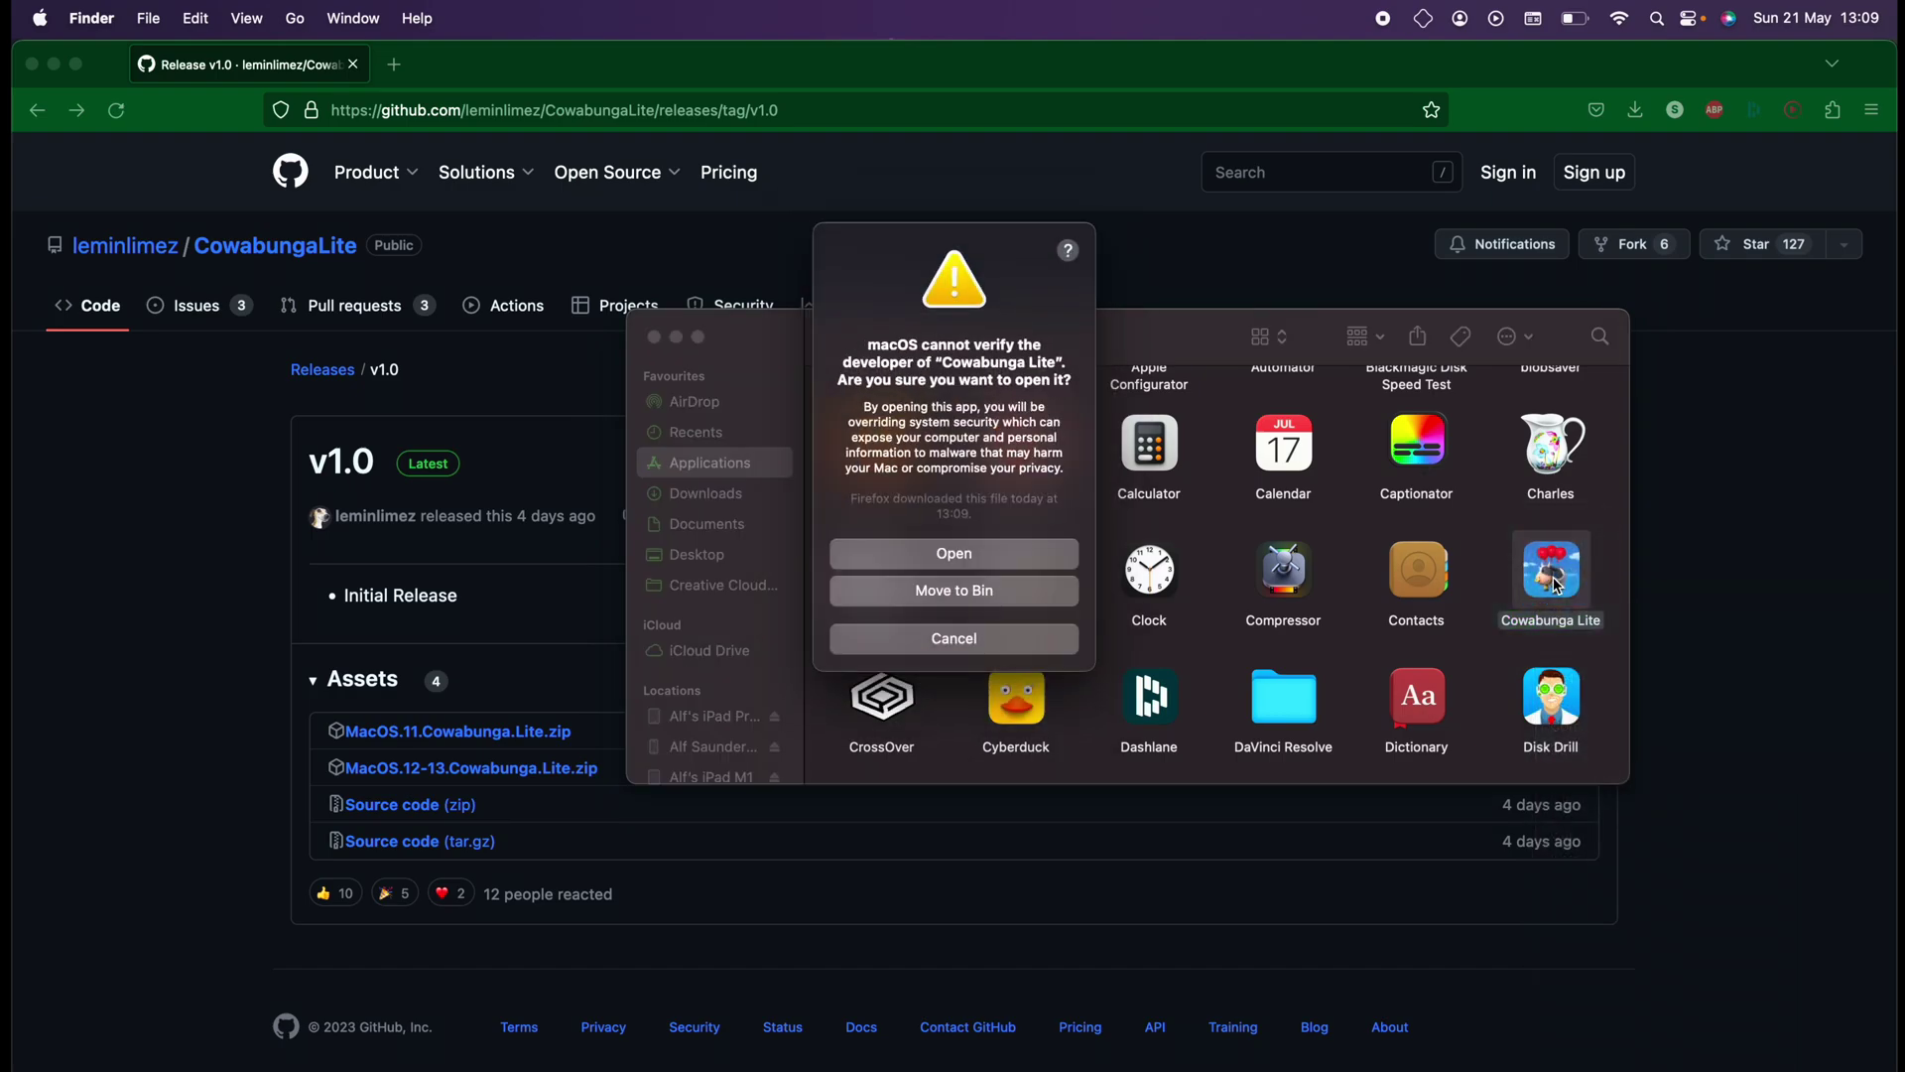
{"action": "left_click", "coordinate": [1007, 552]}
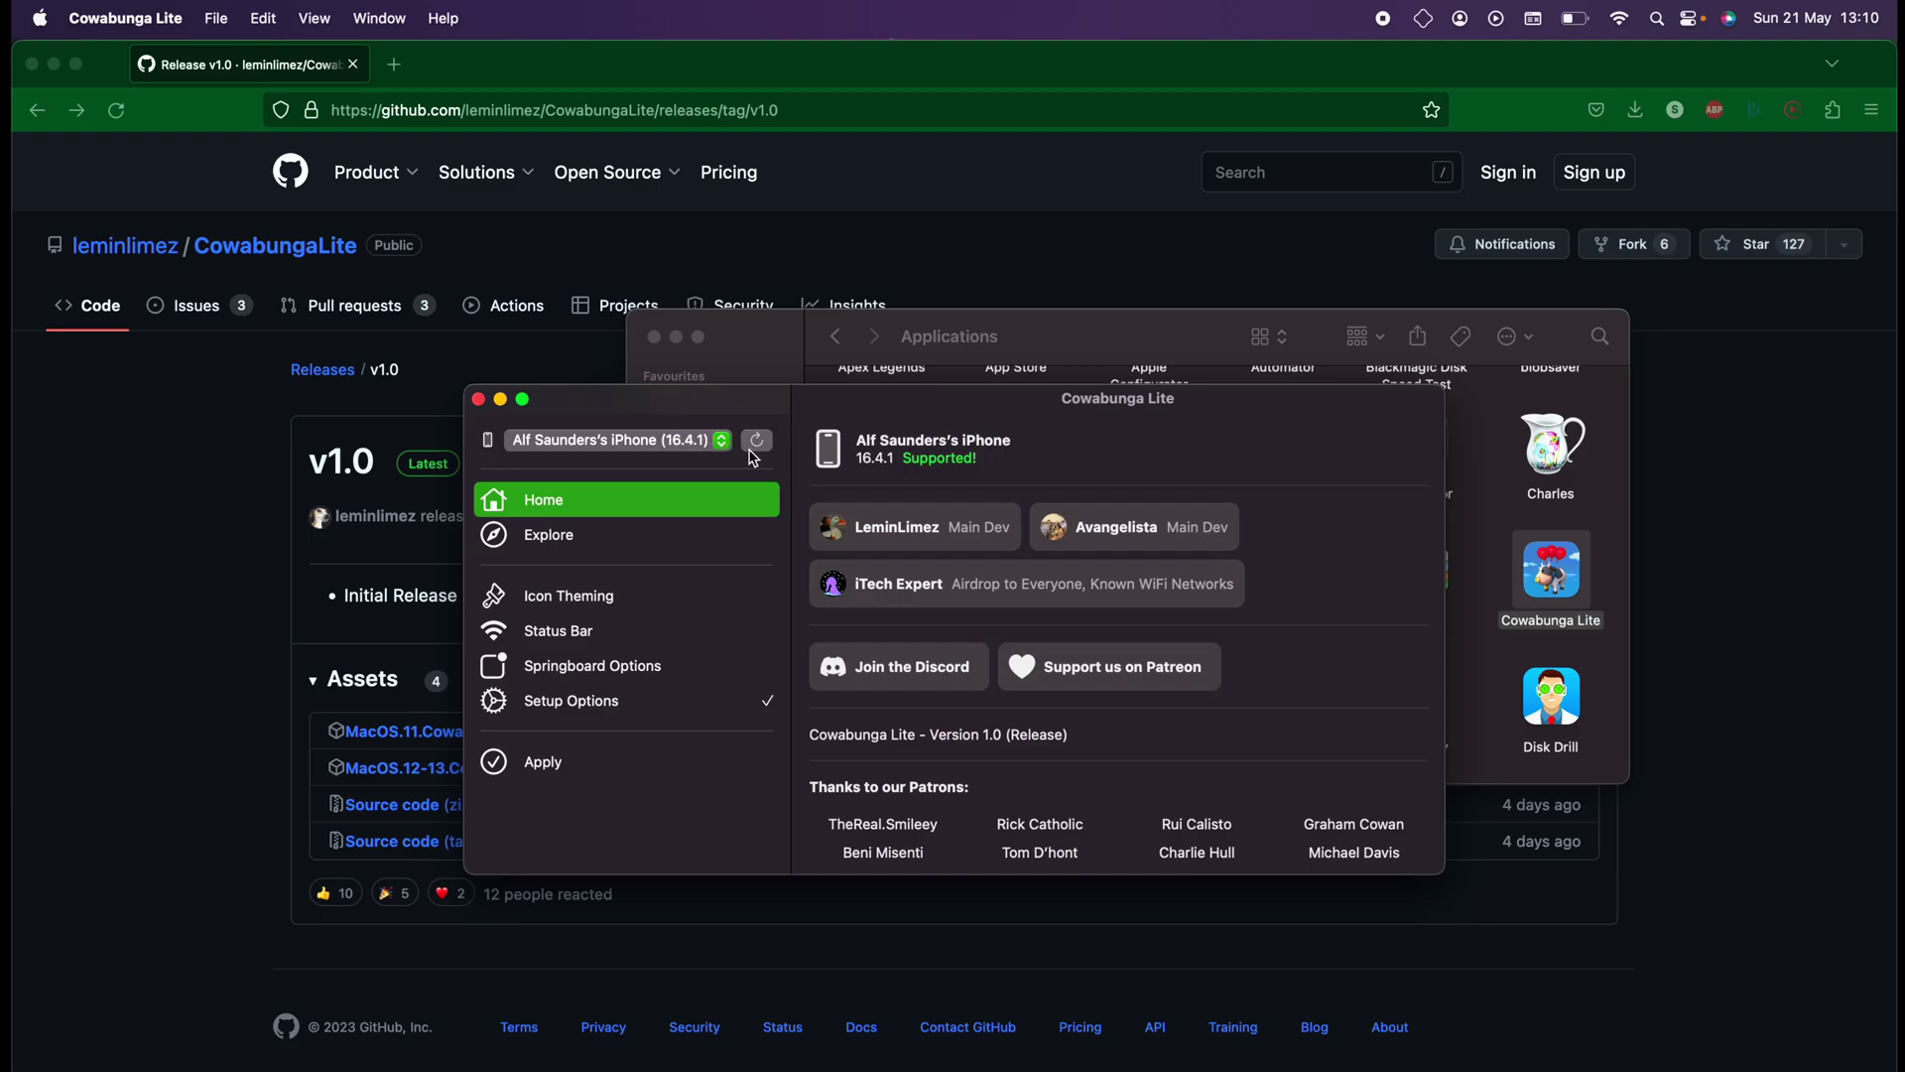
- Refresh iPhone detection and show Setup Options with Enable and Skip Setup ticked
{"action": "left_click", "coordinate": [756, 444]}
{"action": "left_click", "coordinate": [552, 704]}
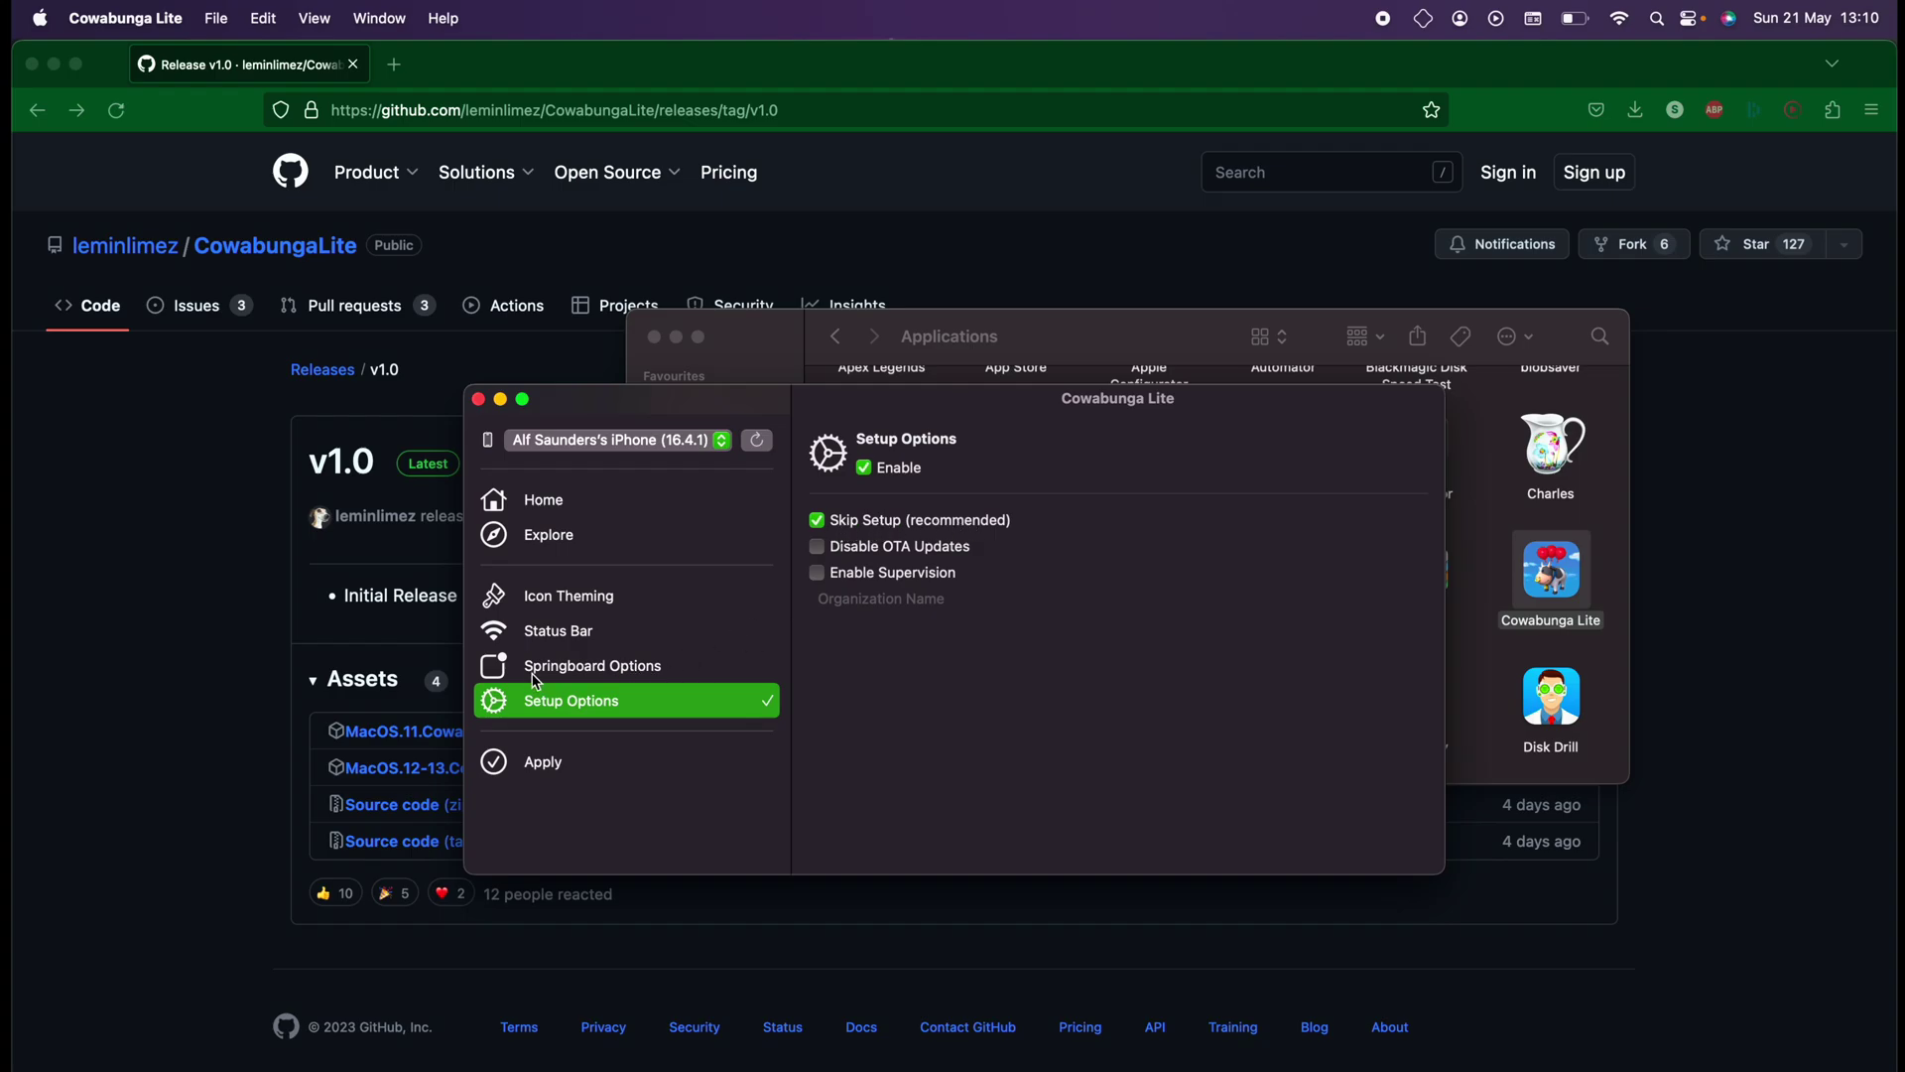
- Turn on Springboard Options and drag UI Animation Speed fully right to 1.95 (Slow)
{"action": "left_click", "coordinate": [633, 670]}
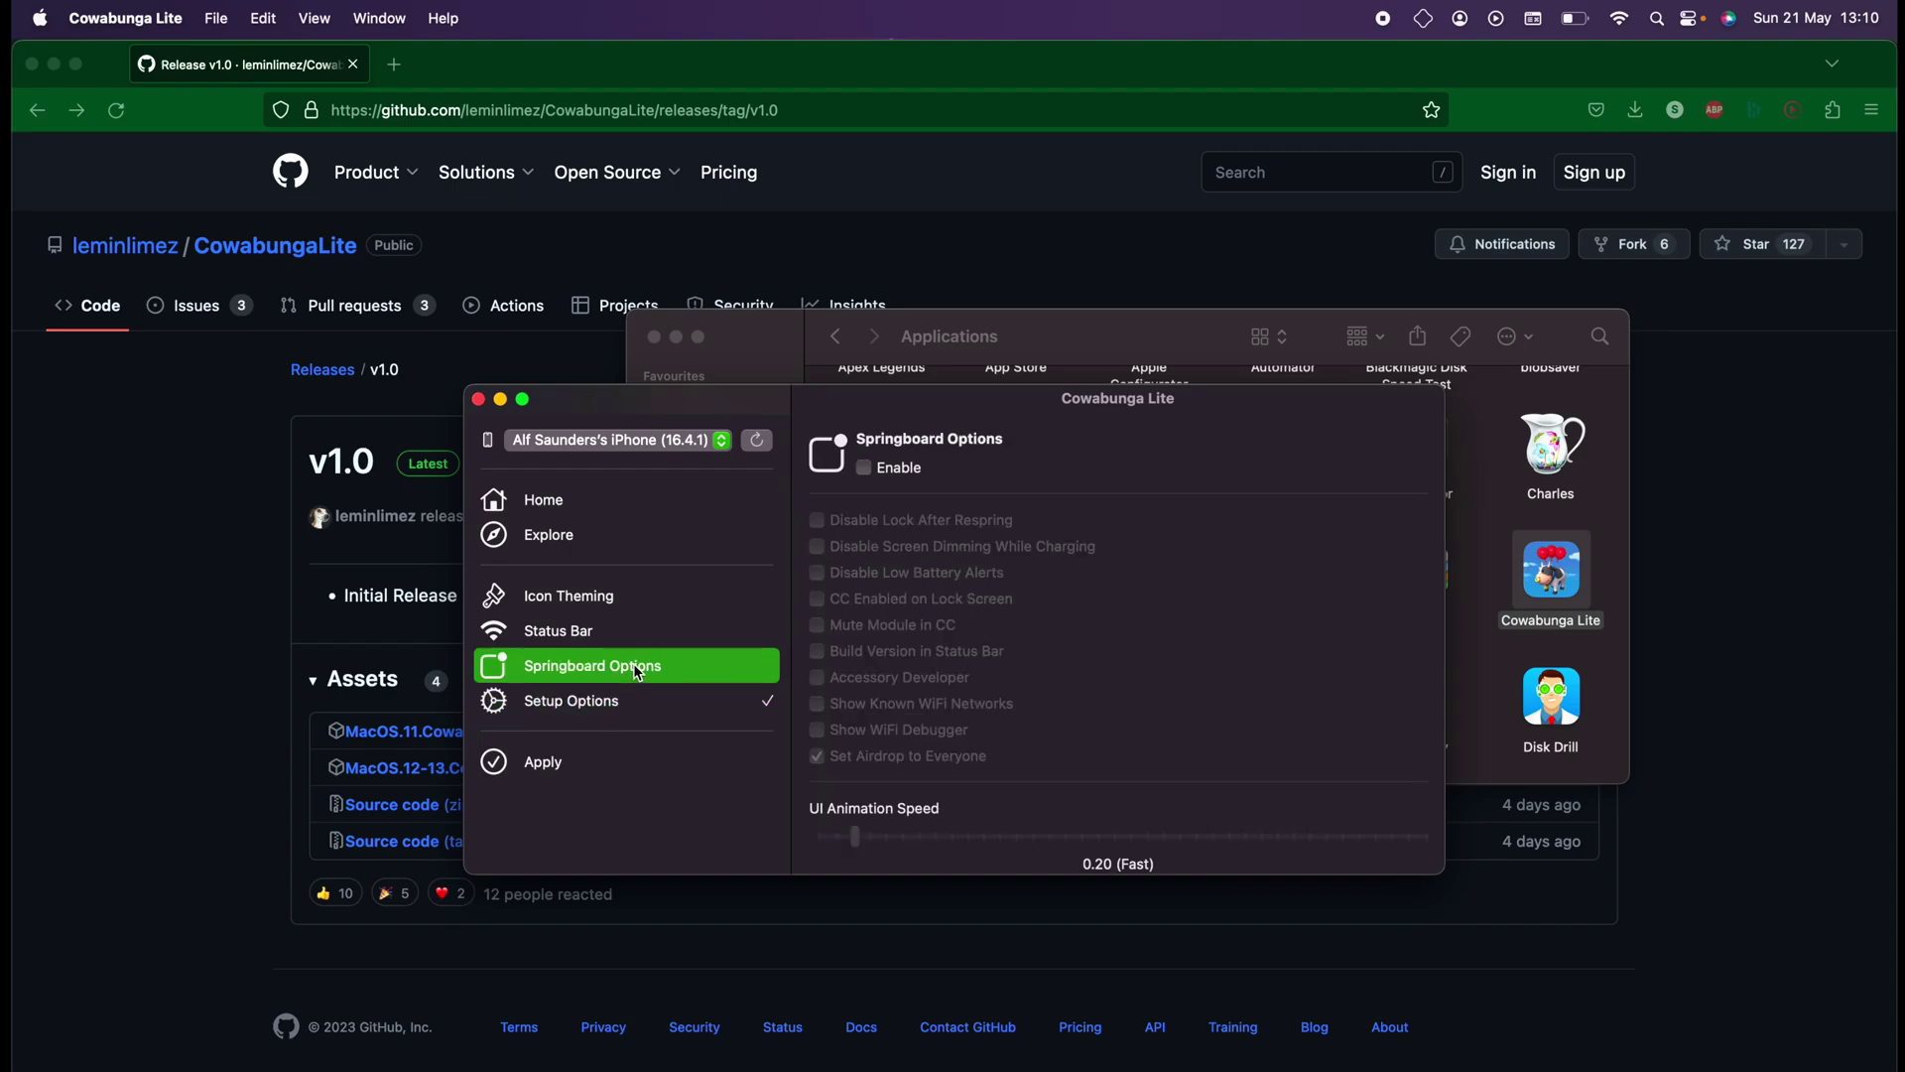
{"action": "left_click", "coordinate": [867, 470]}
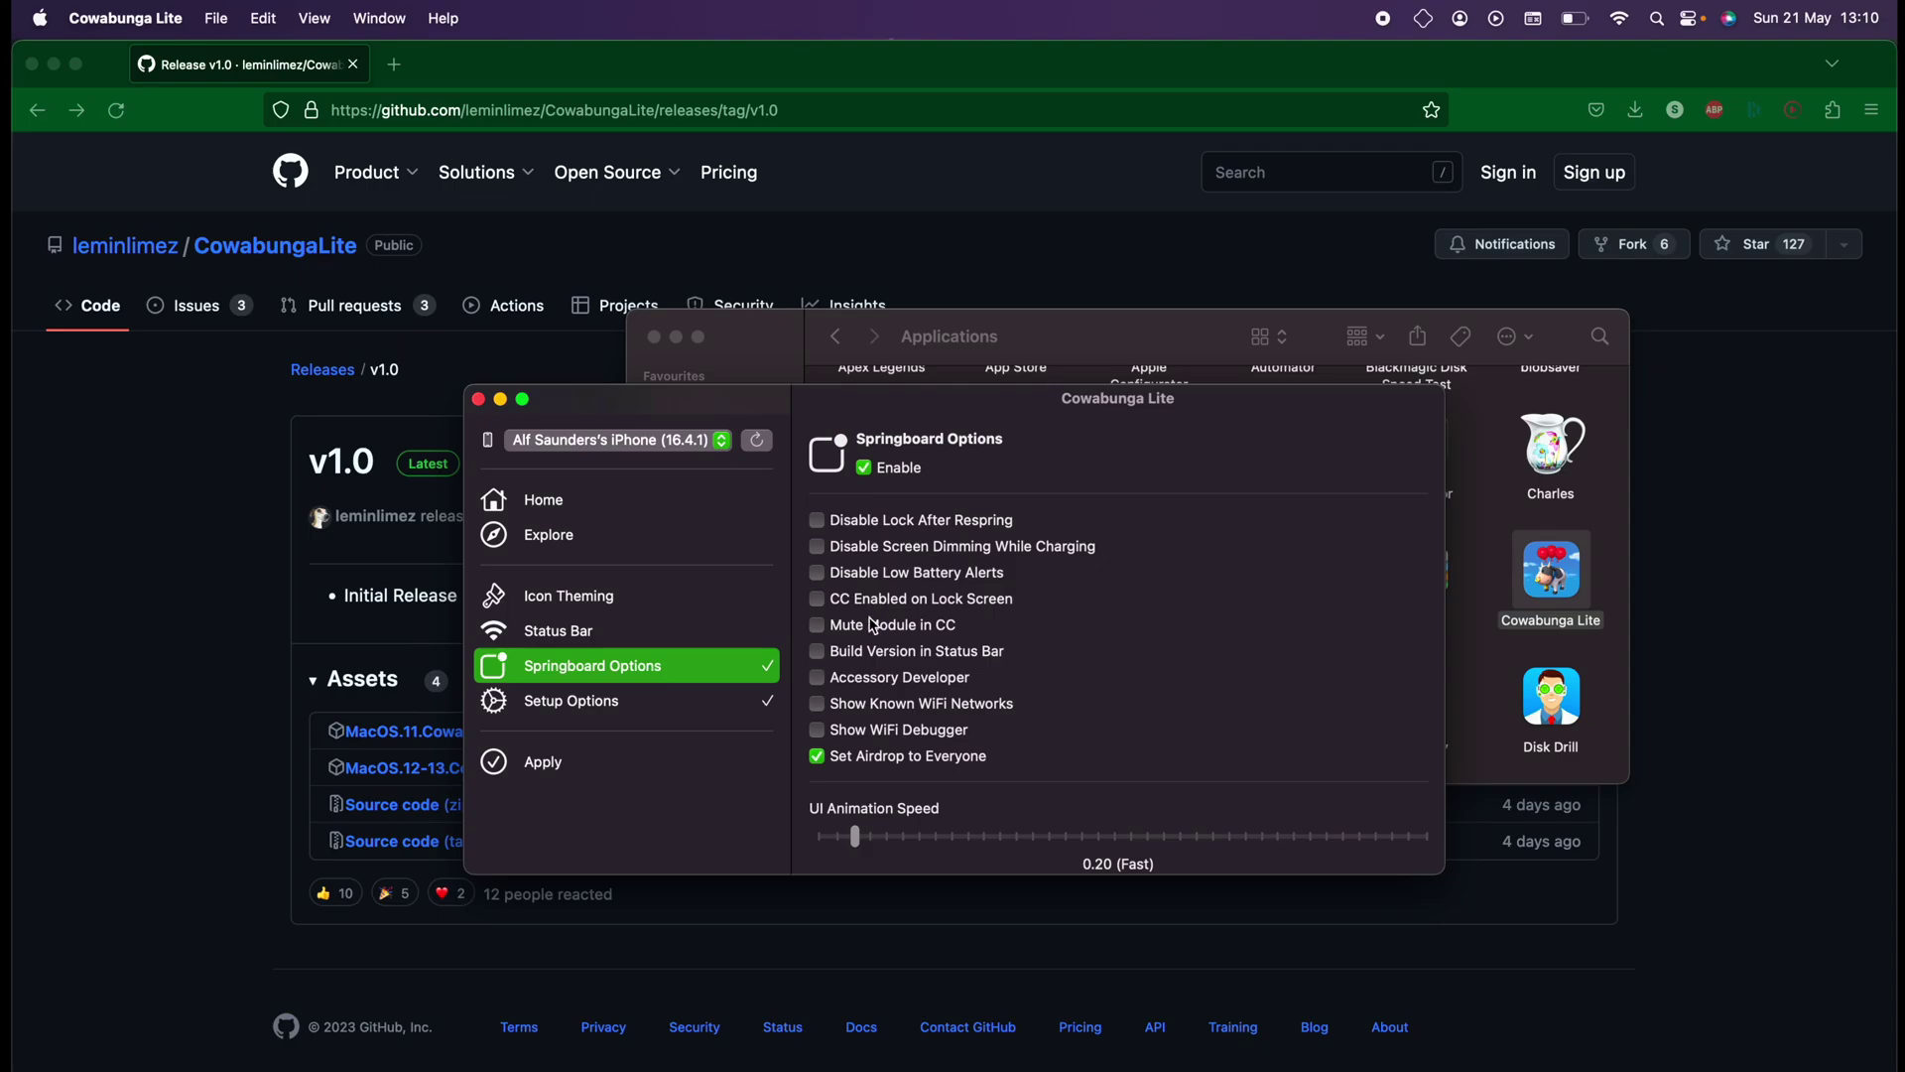
{"action": "scroll", "coordinate": [1092, 772], "scroll_direction": "down", "scroll_amount": 3}
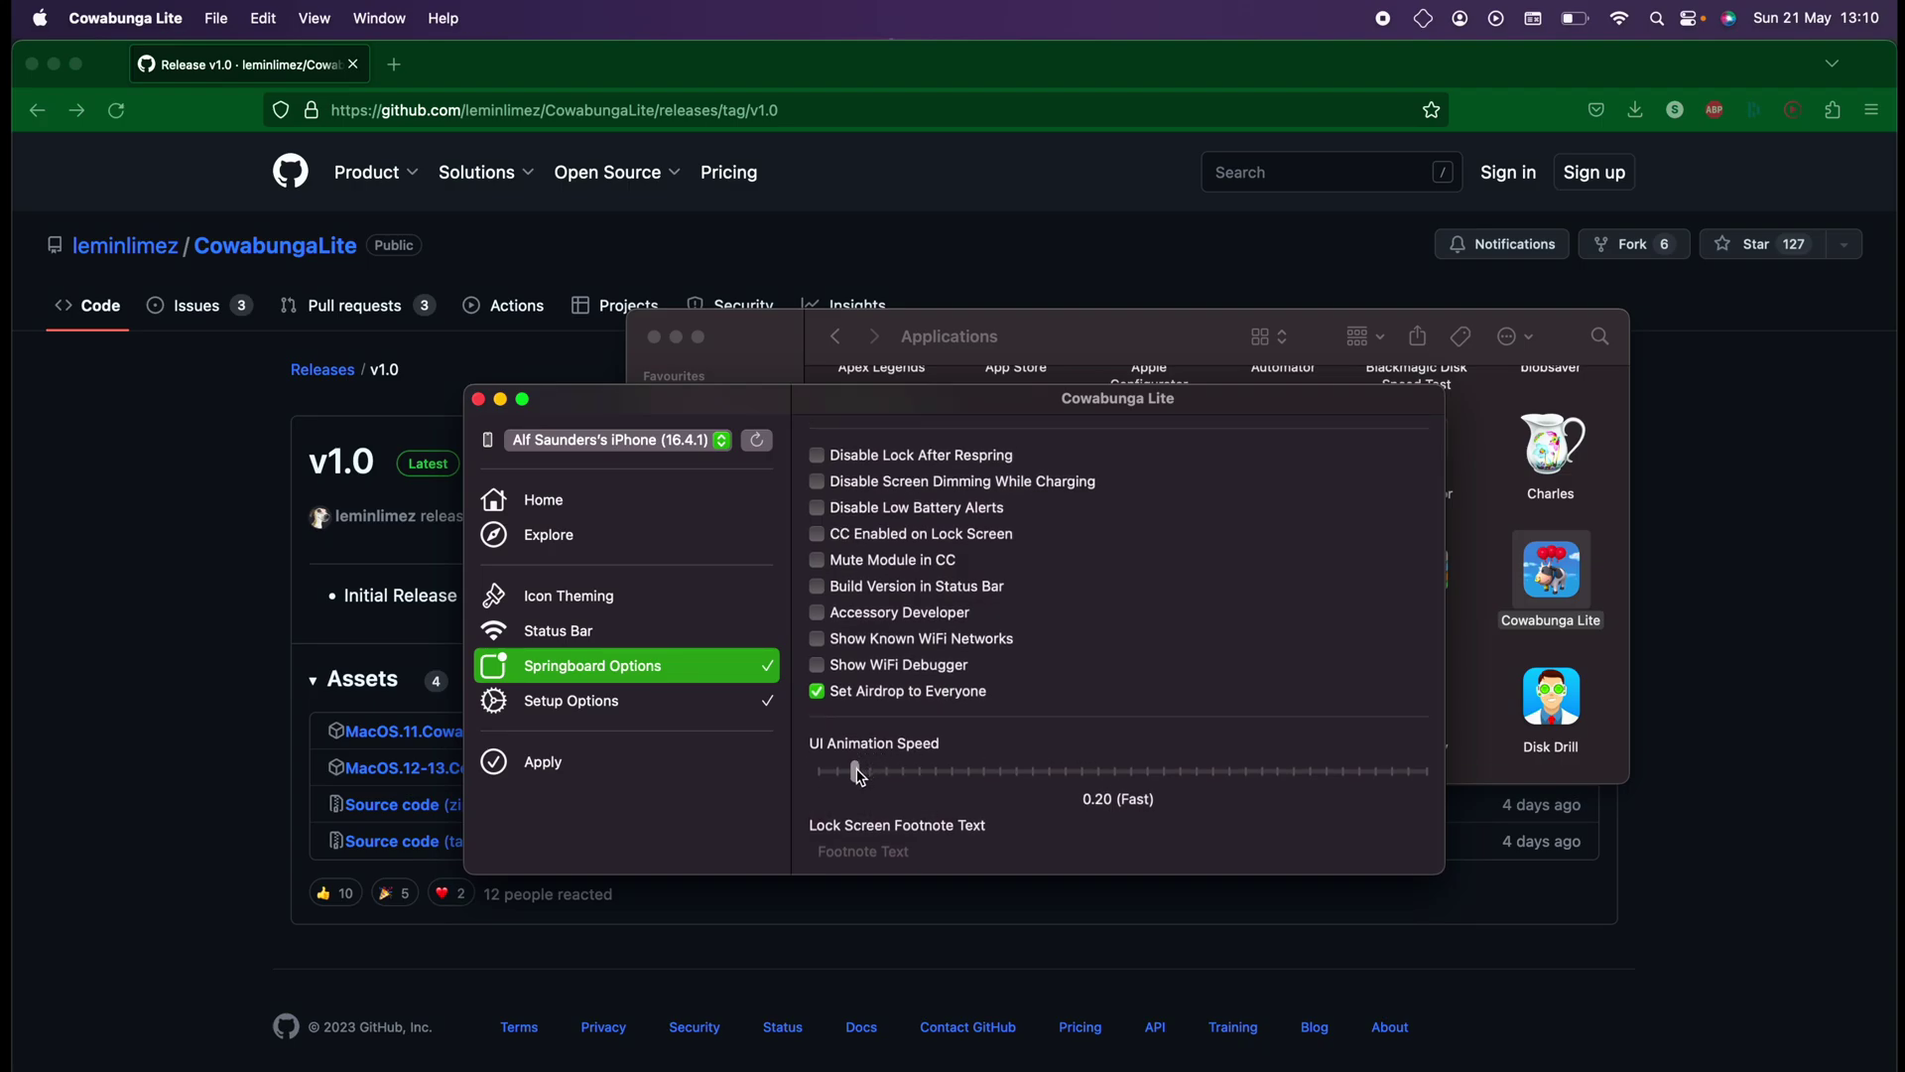
{"action": "mouse_move", "coordinate": [856, 771]}
{"action": "left_mouse_down"}
{"action": "mouse_move", "coordinate": [1141, 778]}
{"action": "mouse_move", "coordinate": [829, 773]}
{"action": "left_mouse_up"}
{"action": "left_click_drag", "start_coordinate": [838, 773], "coordinate": [1450, 770]}
{"action": "scroll", "coordinate": [1233, 660], "scroll_direction": "up", "scroll_amount": 2}
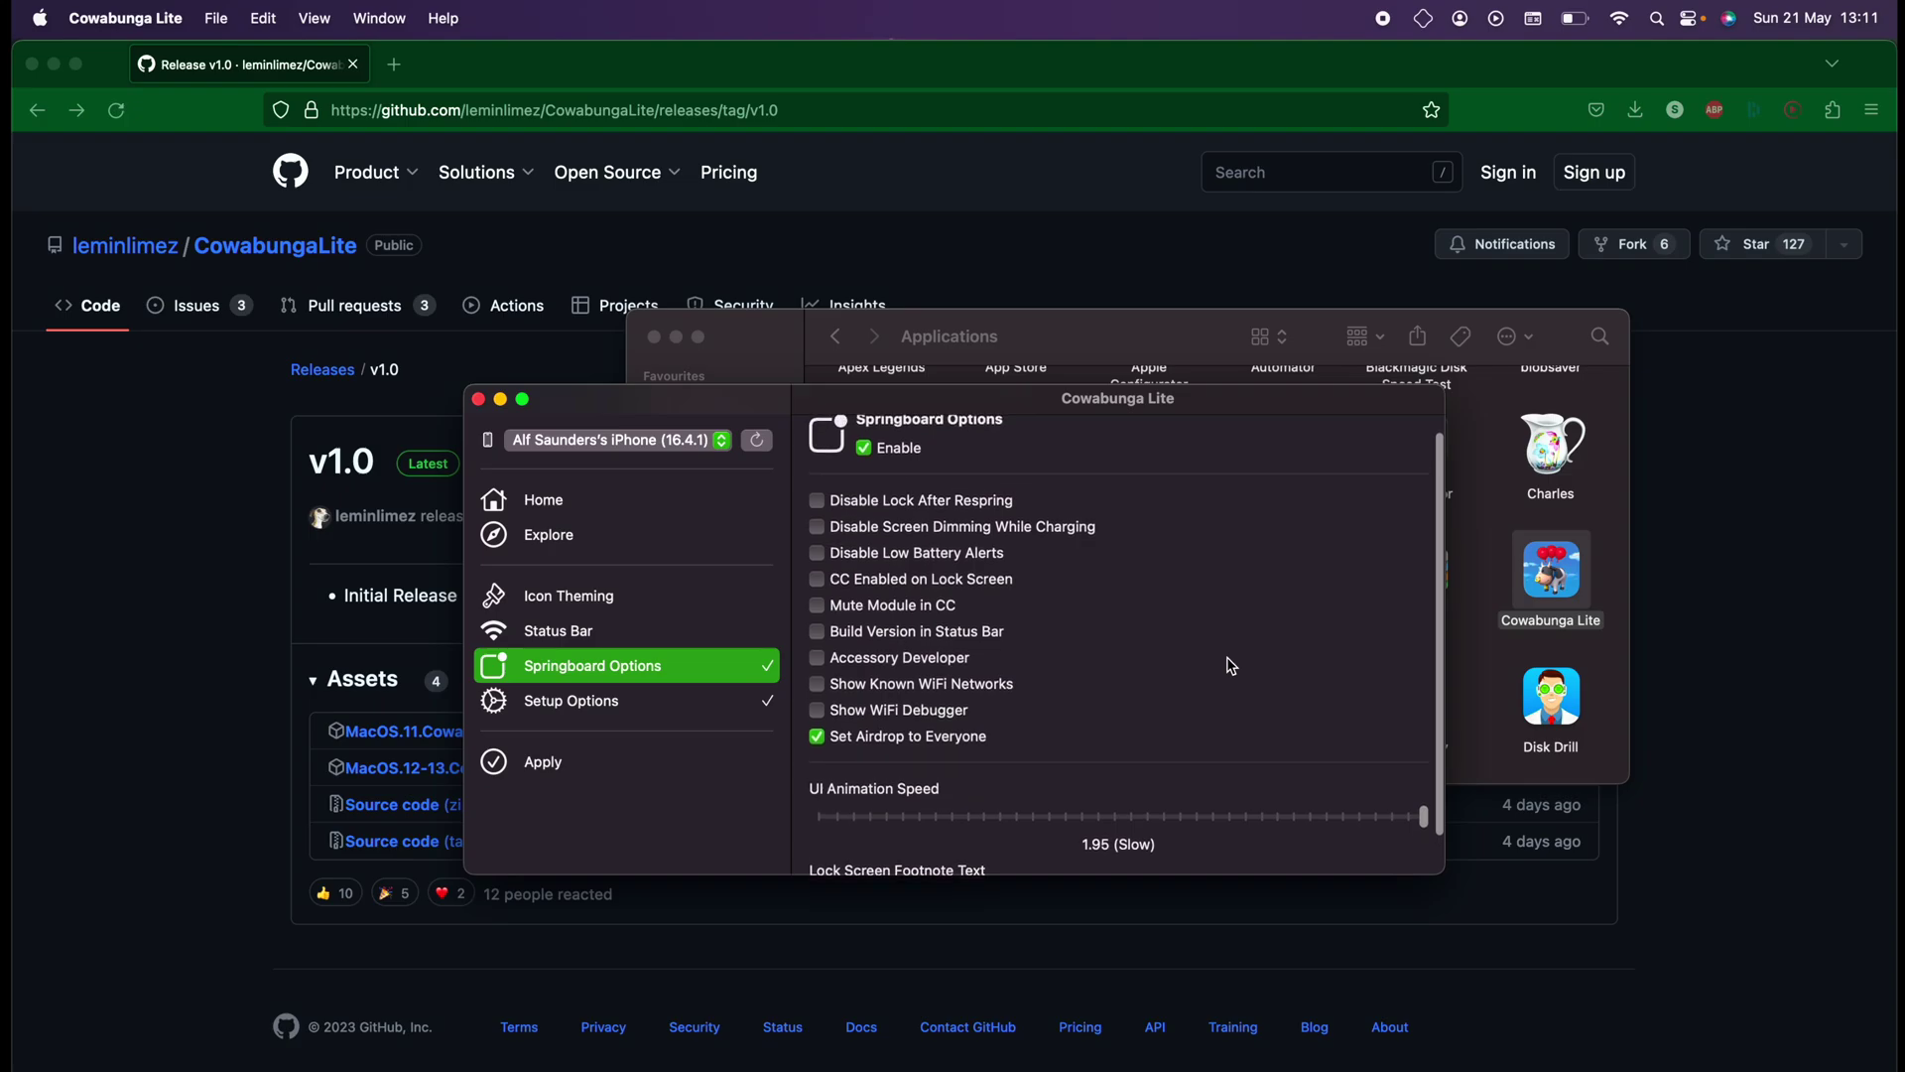
- Run Apply Tweaks from the Apply page until the log reports Restore Successful
{"action": "left_click", "coordinate": [549, 769]}
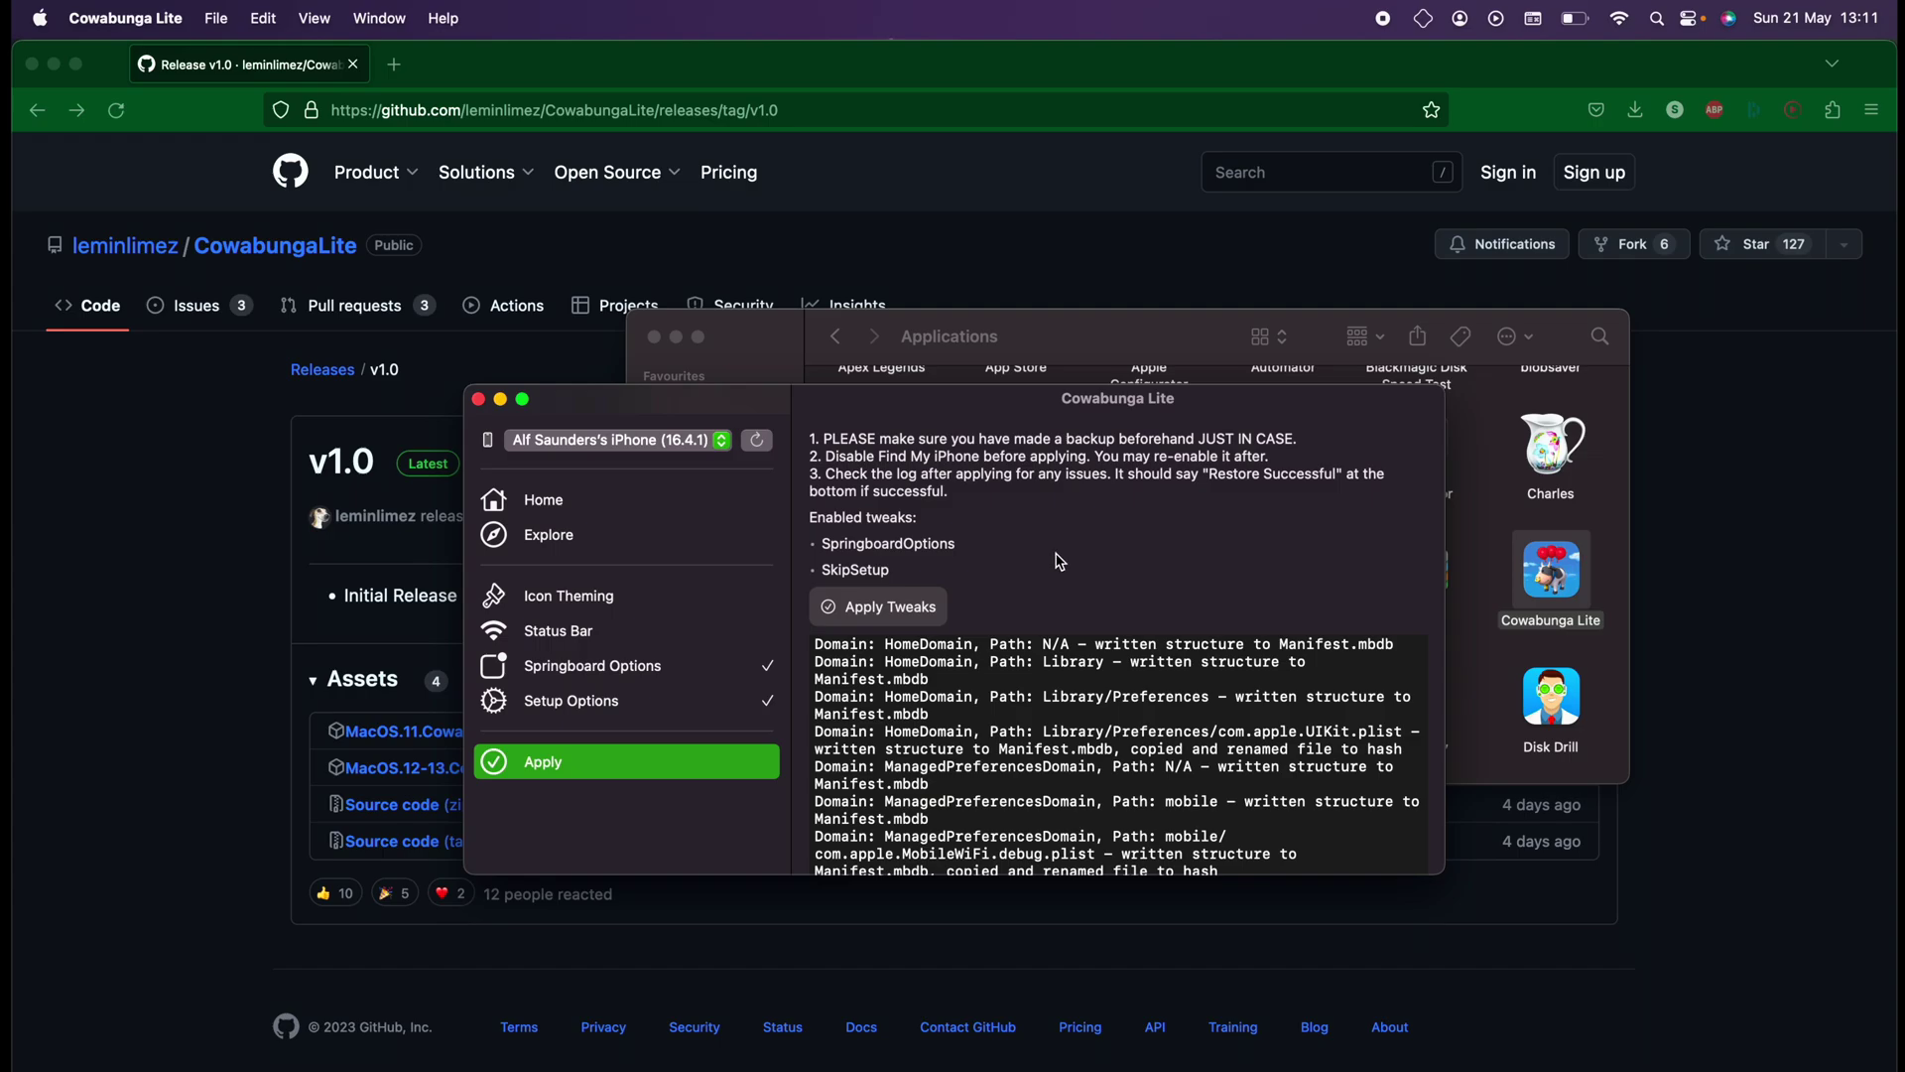
{"action": "scroll", "coordinate": [959, 817], "scroll_direction": "down", "scroll_amount": 3}
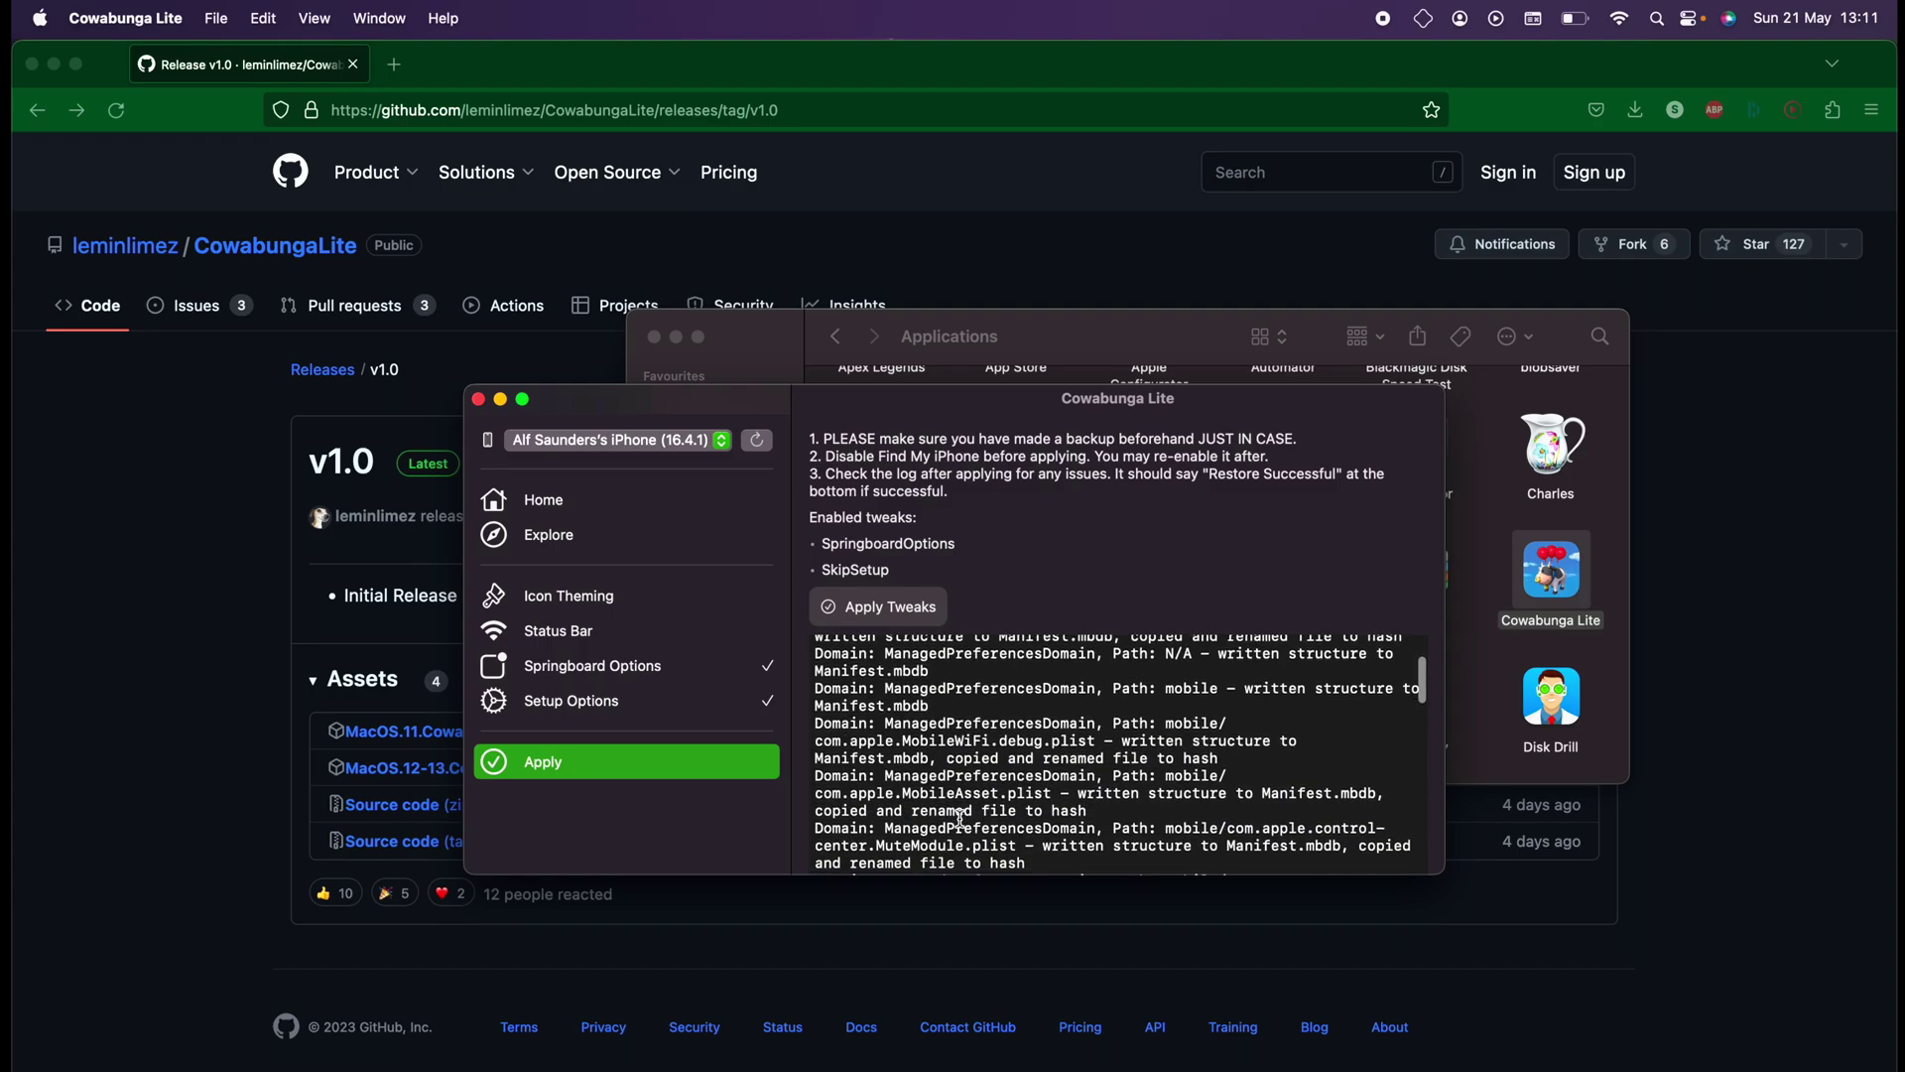
{"action": "left_click_drag", "start_coordinate": [890, 775], "coordinate": [1265, 853]}
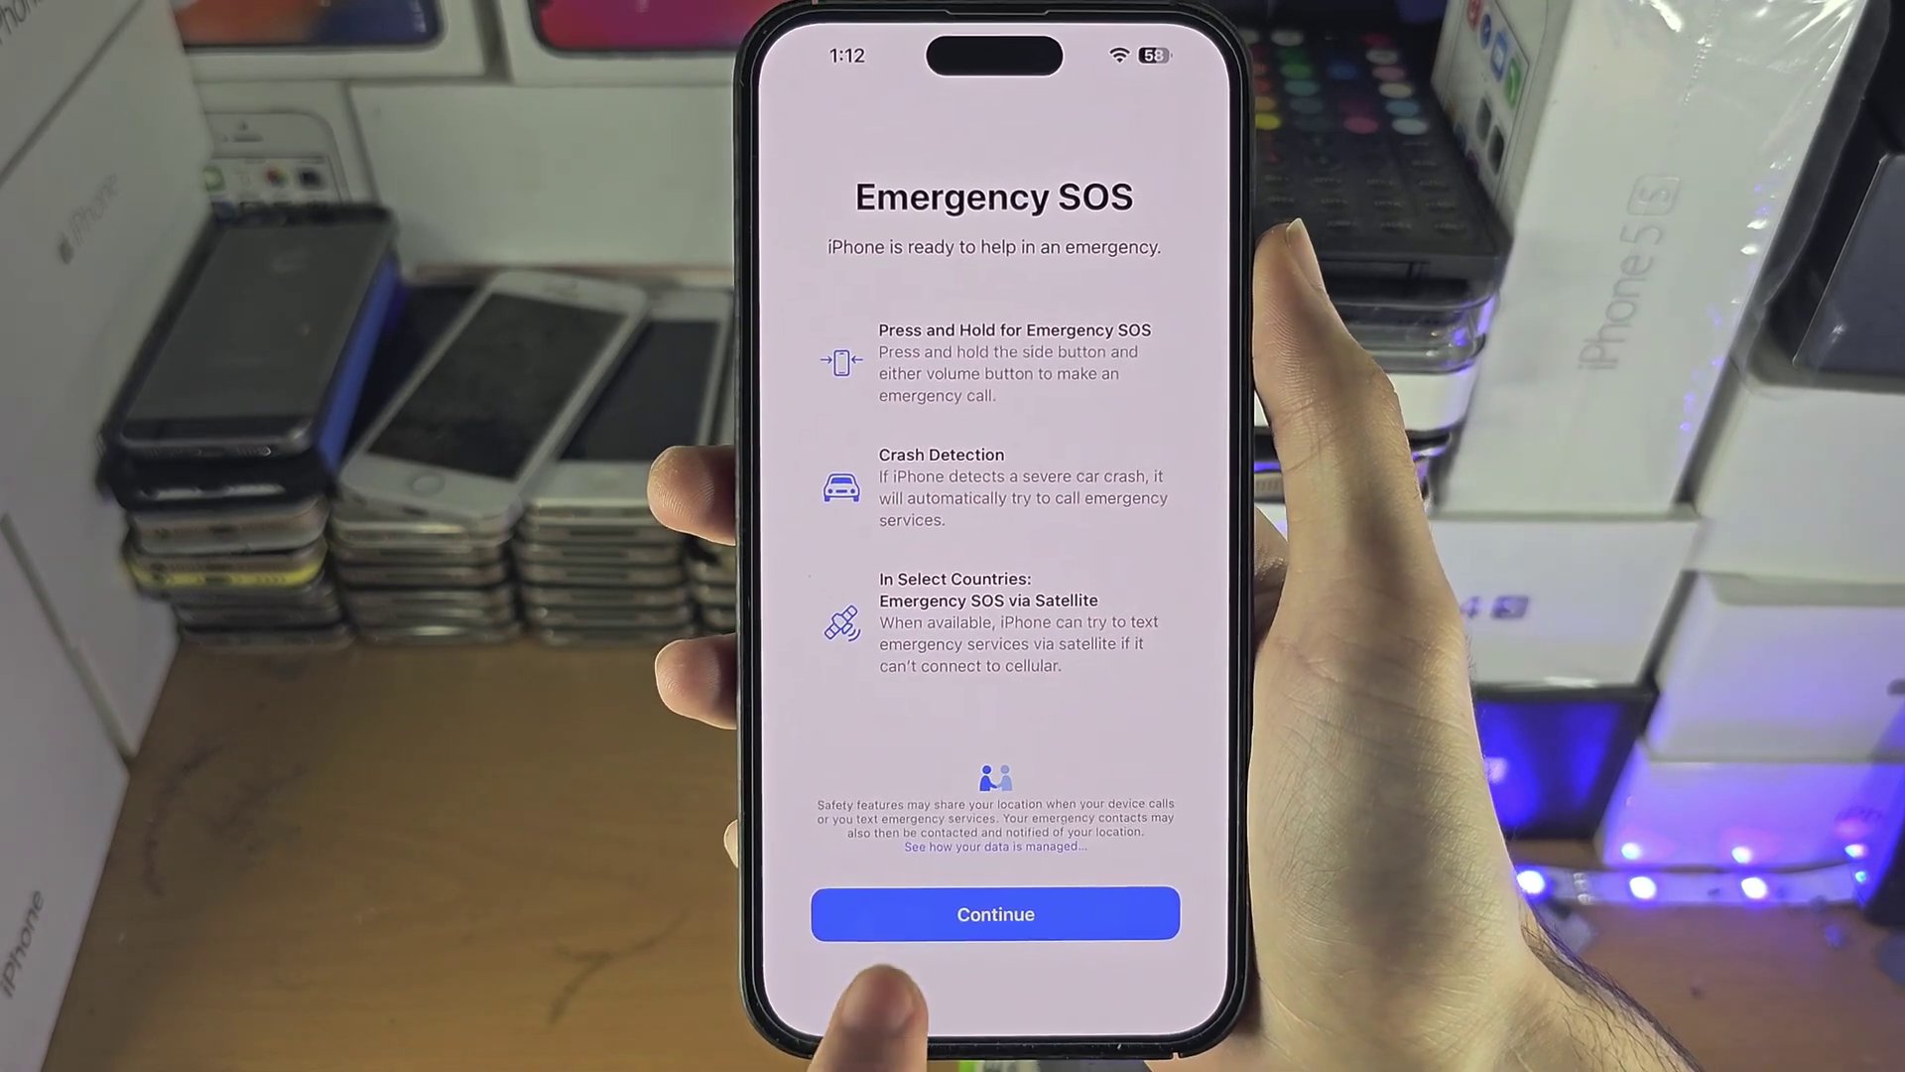
- Continue past the Emergency SOS screen to the iOS home screen
{"action": "left_click", "coordinate": [858, 911]}
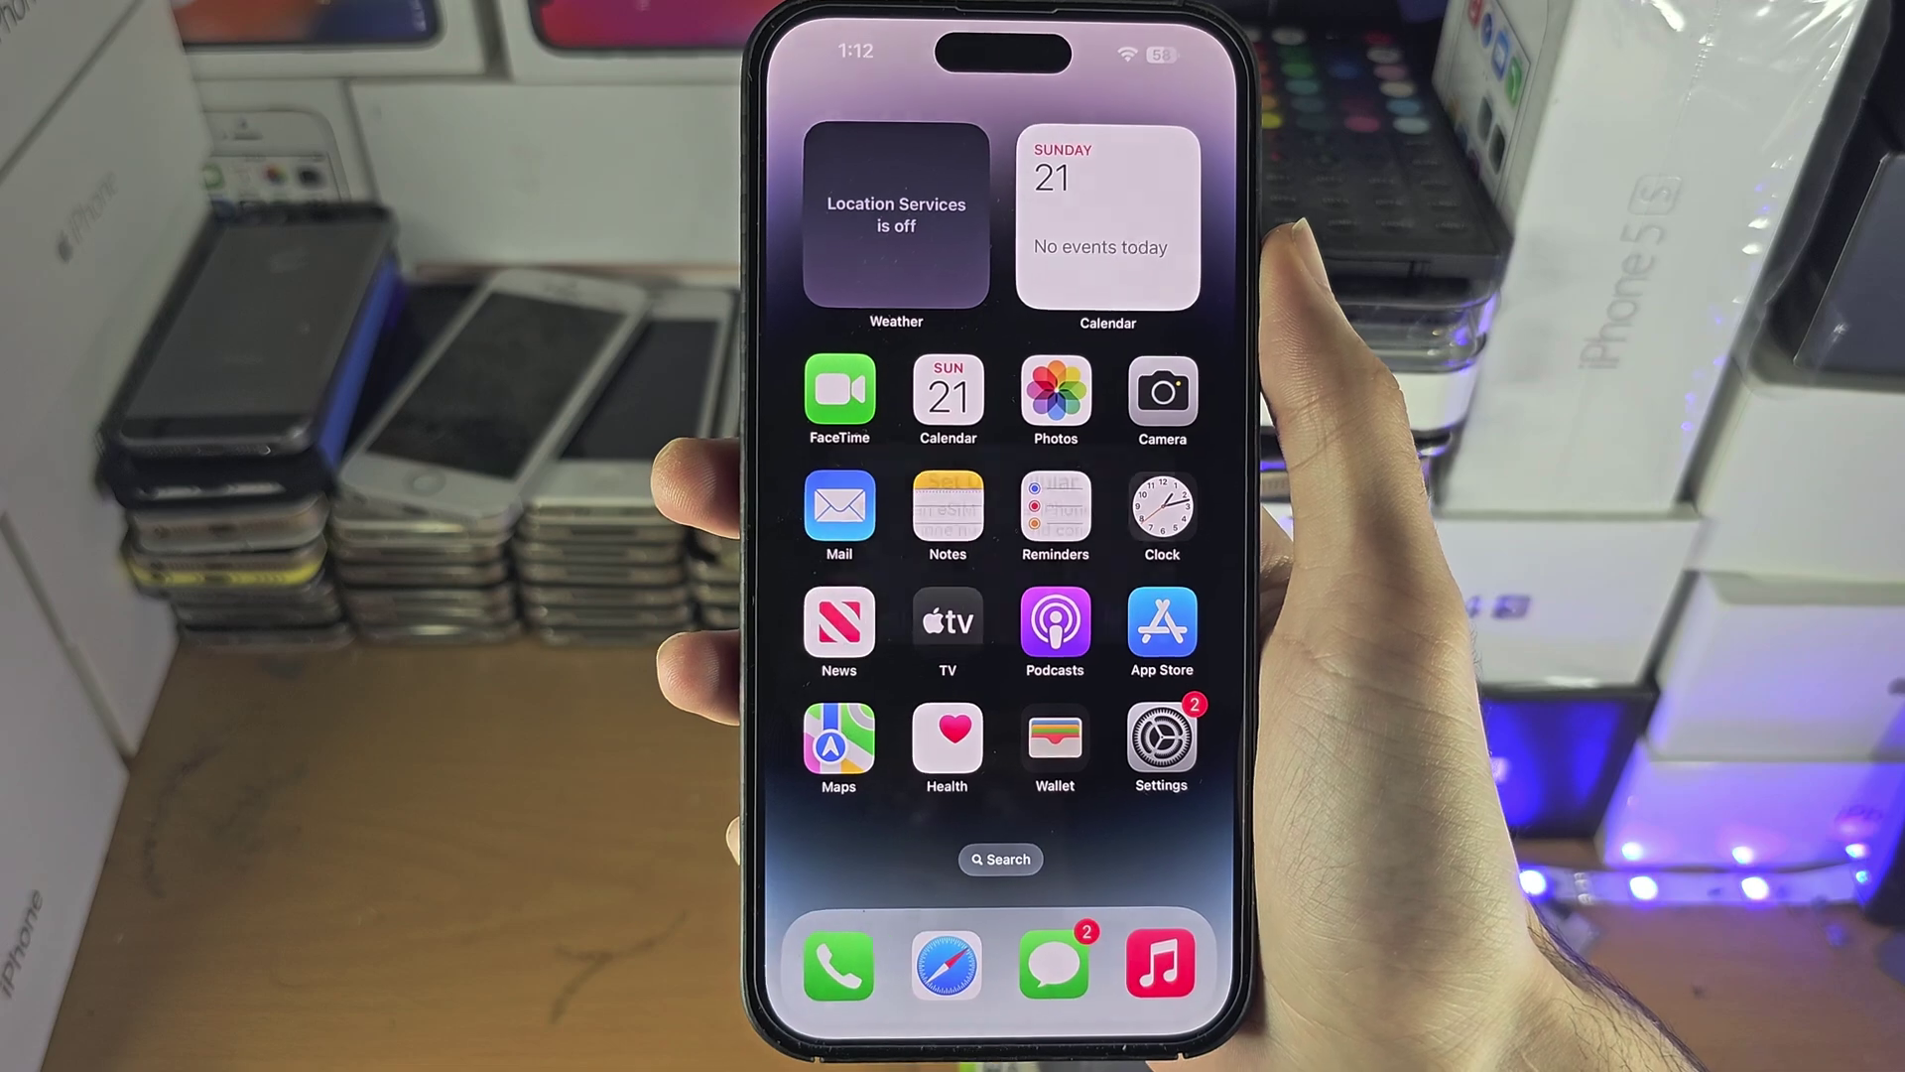
- Skip cellular setup, return the tweaked iPhone home, and unlock the second iPhone
{"action": "left_click", "coordinate": [924, 606]}
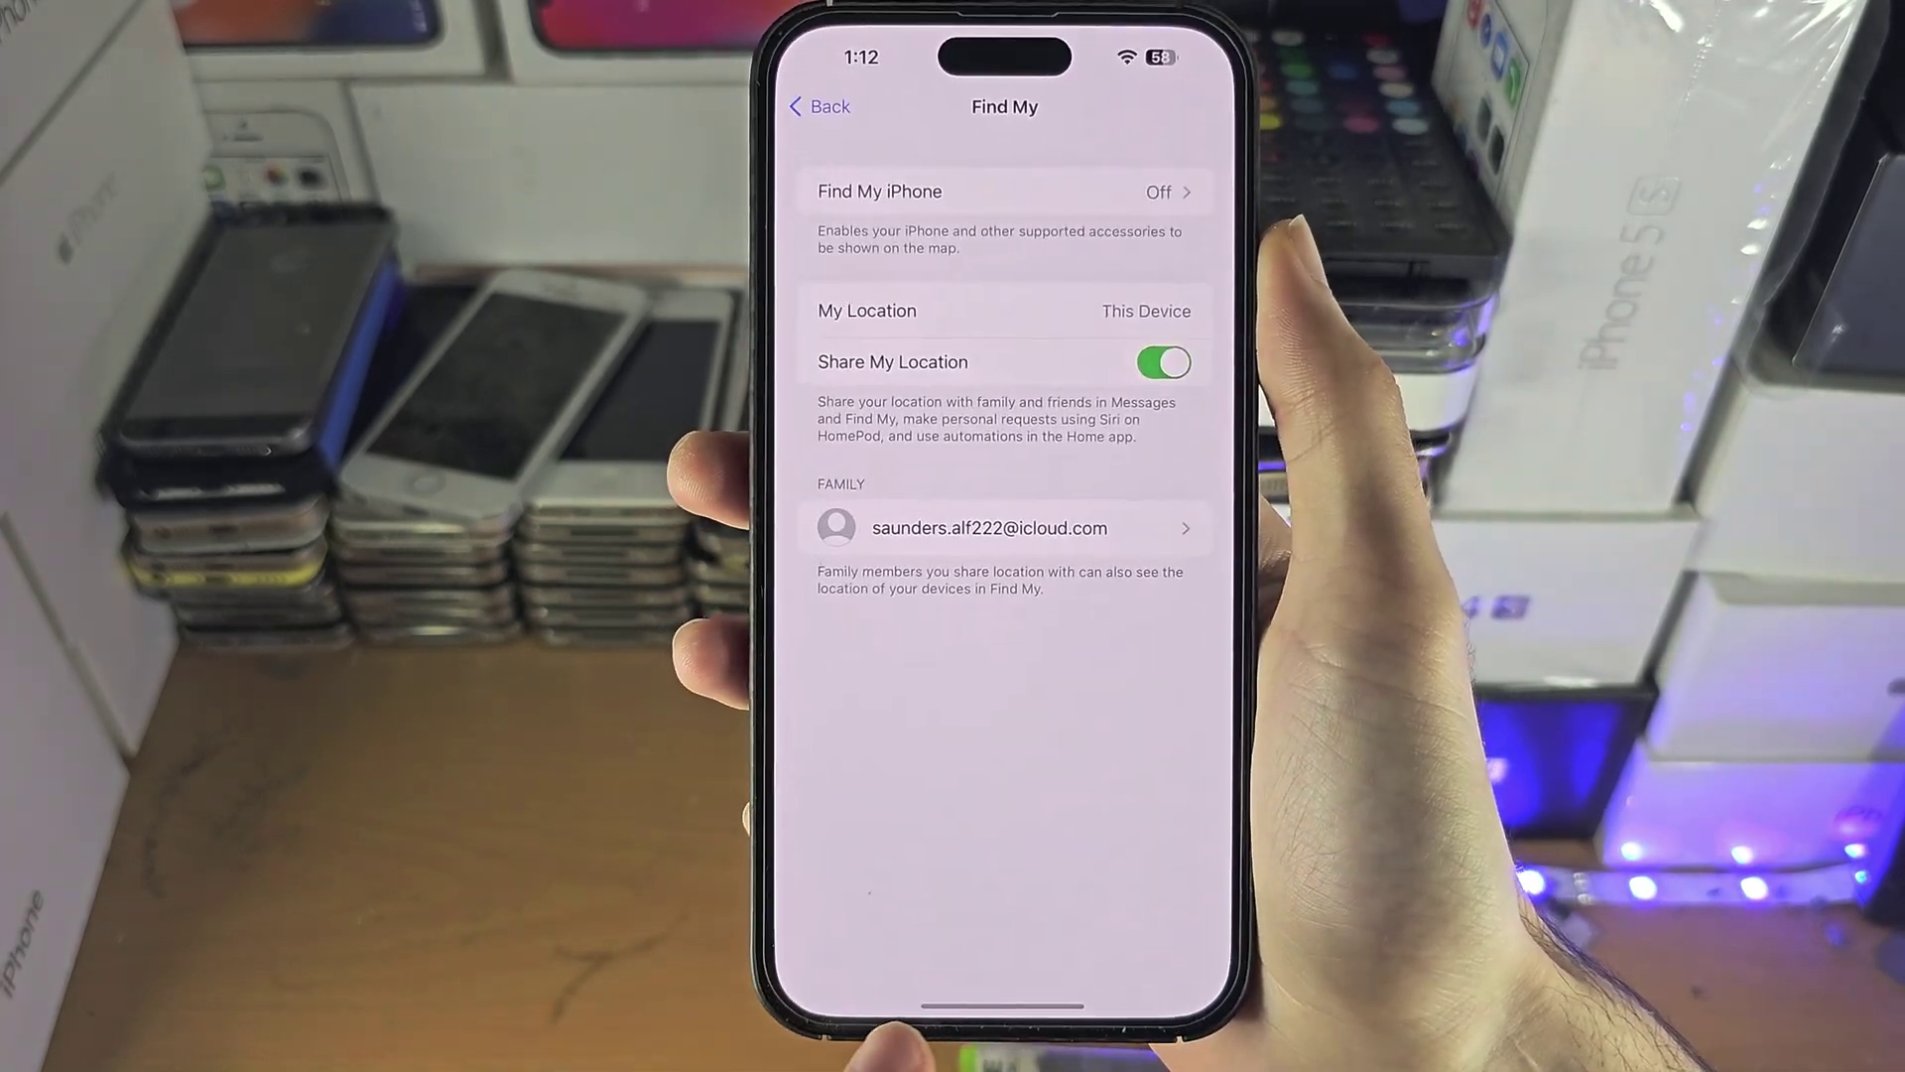
{"action": "left_click_drag", "start_coordinate": [1002, 1005], "coordinate": [1002, 694]}
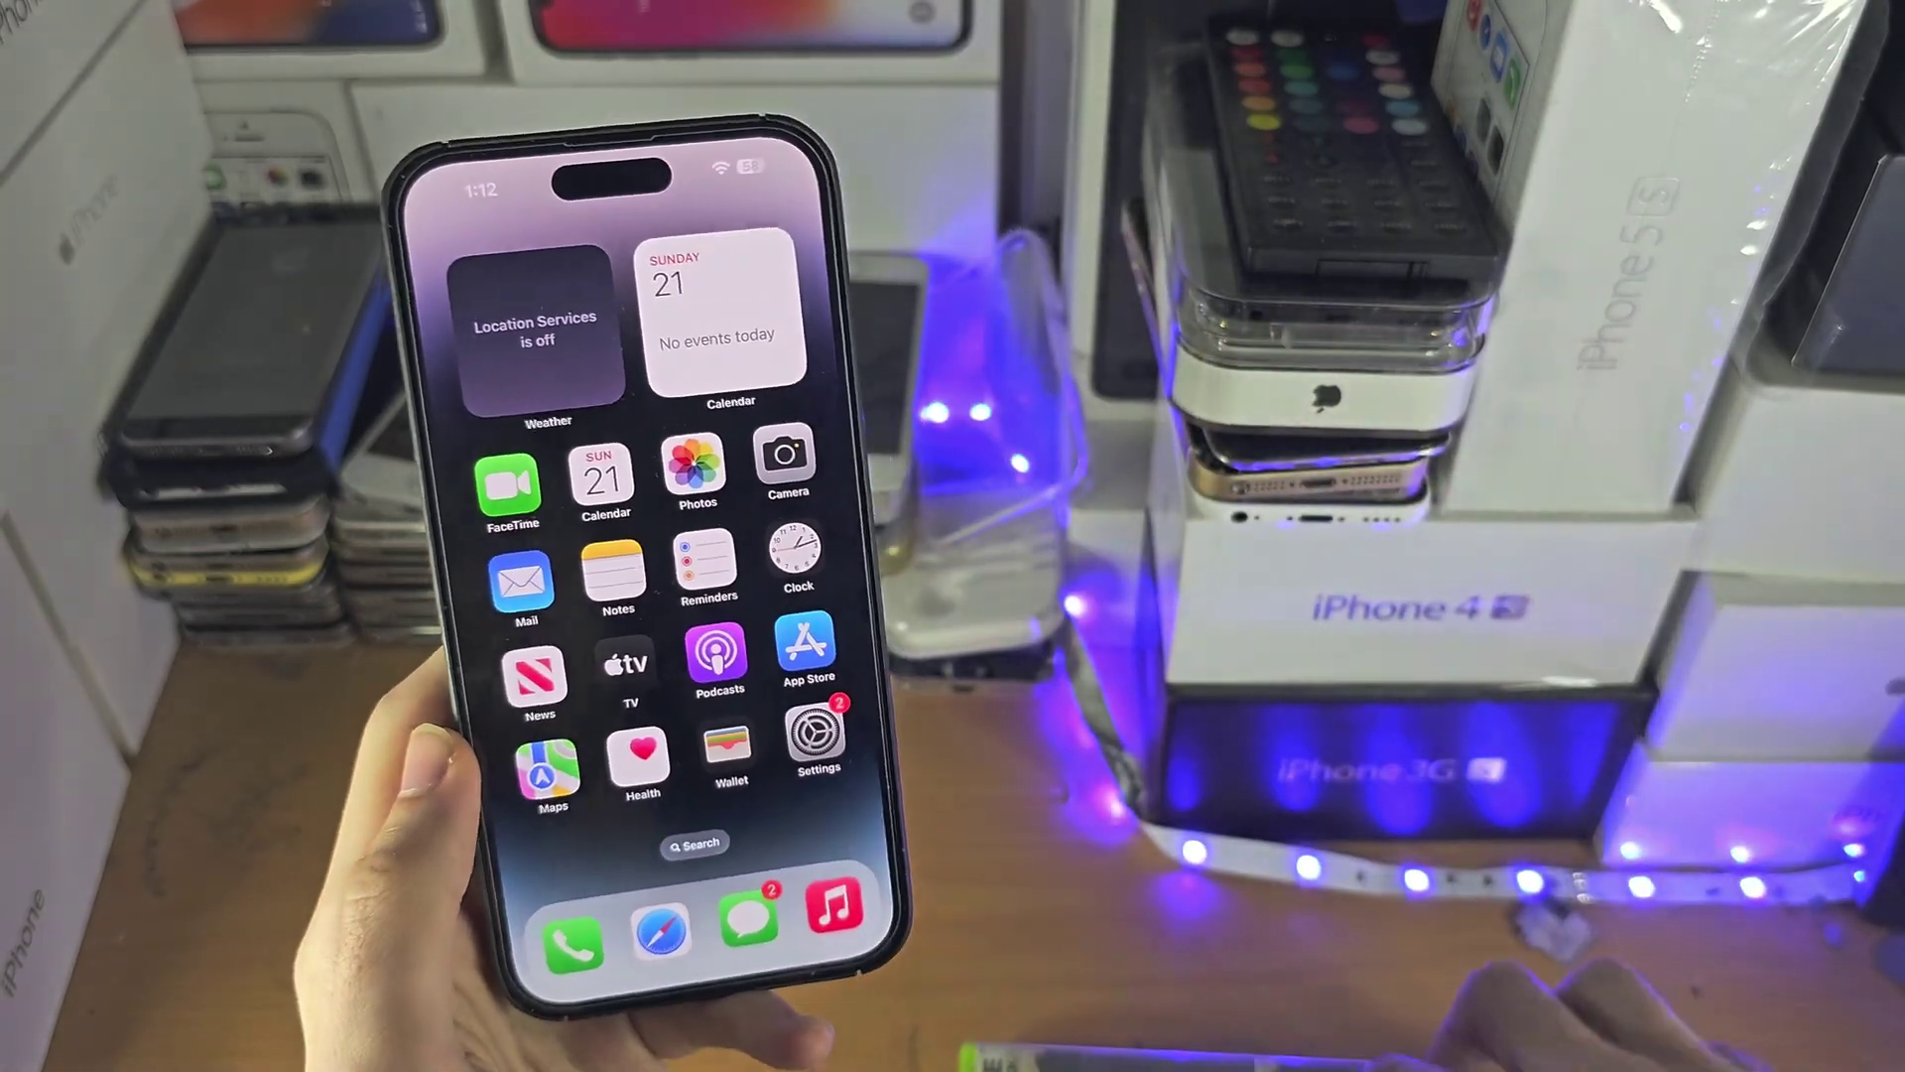
{"action": "left_click_drag", "start_coordinate": [943, 1057], "coordinate": [942, 813]}
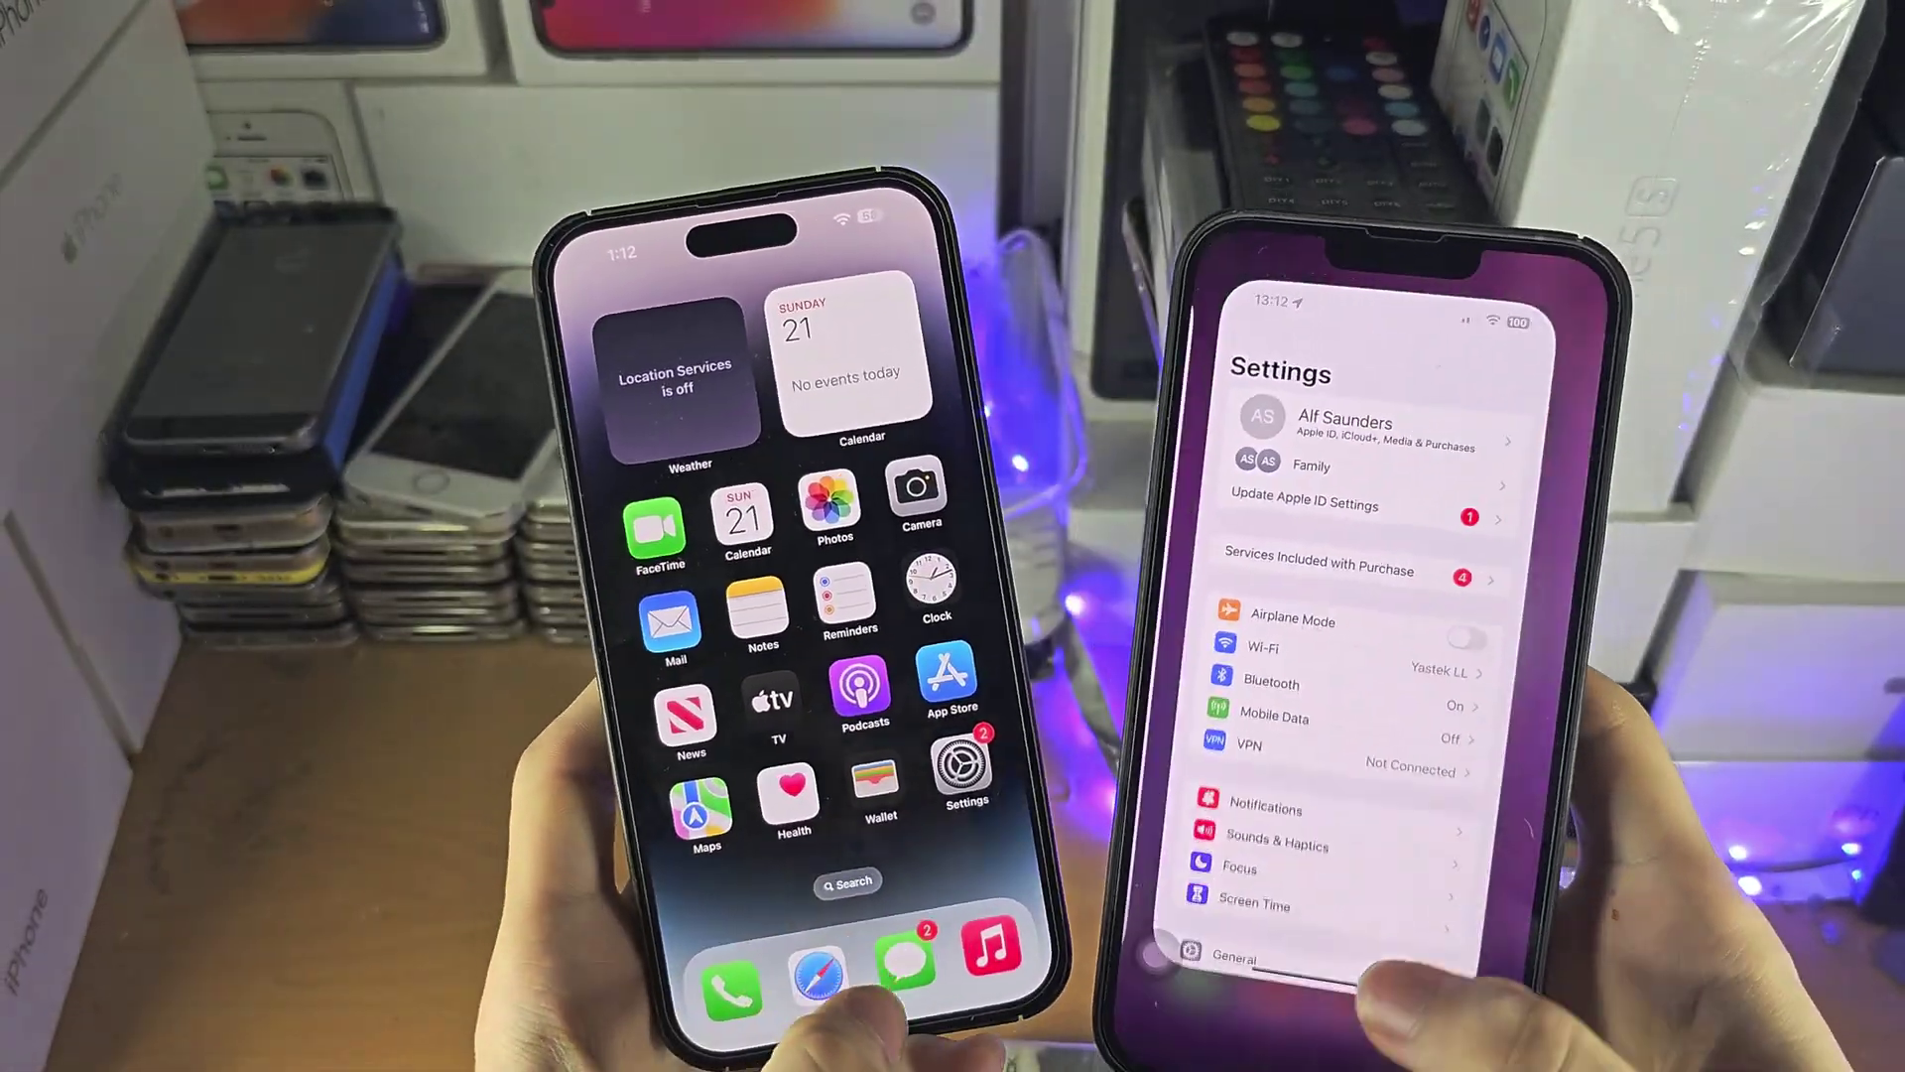
- Compare app switcher and Settings launch animations side by side on both iPhones
{"action": "left_click_drag", "start_coordinate": [1389, 1052], "coordinate": [1390, 843]}
{"action": "left_click_drag", "start_coordinate": [794, 1042], "coordinate": [794, 844]}
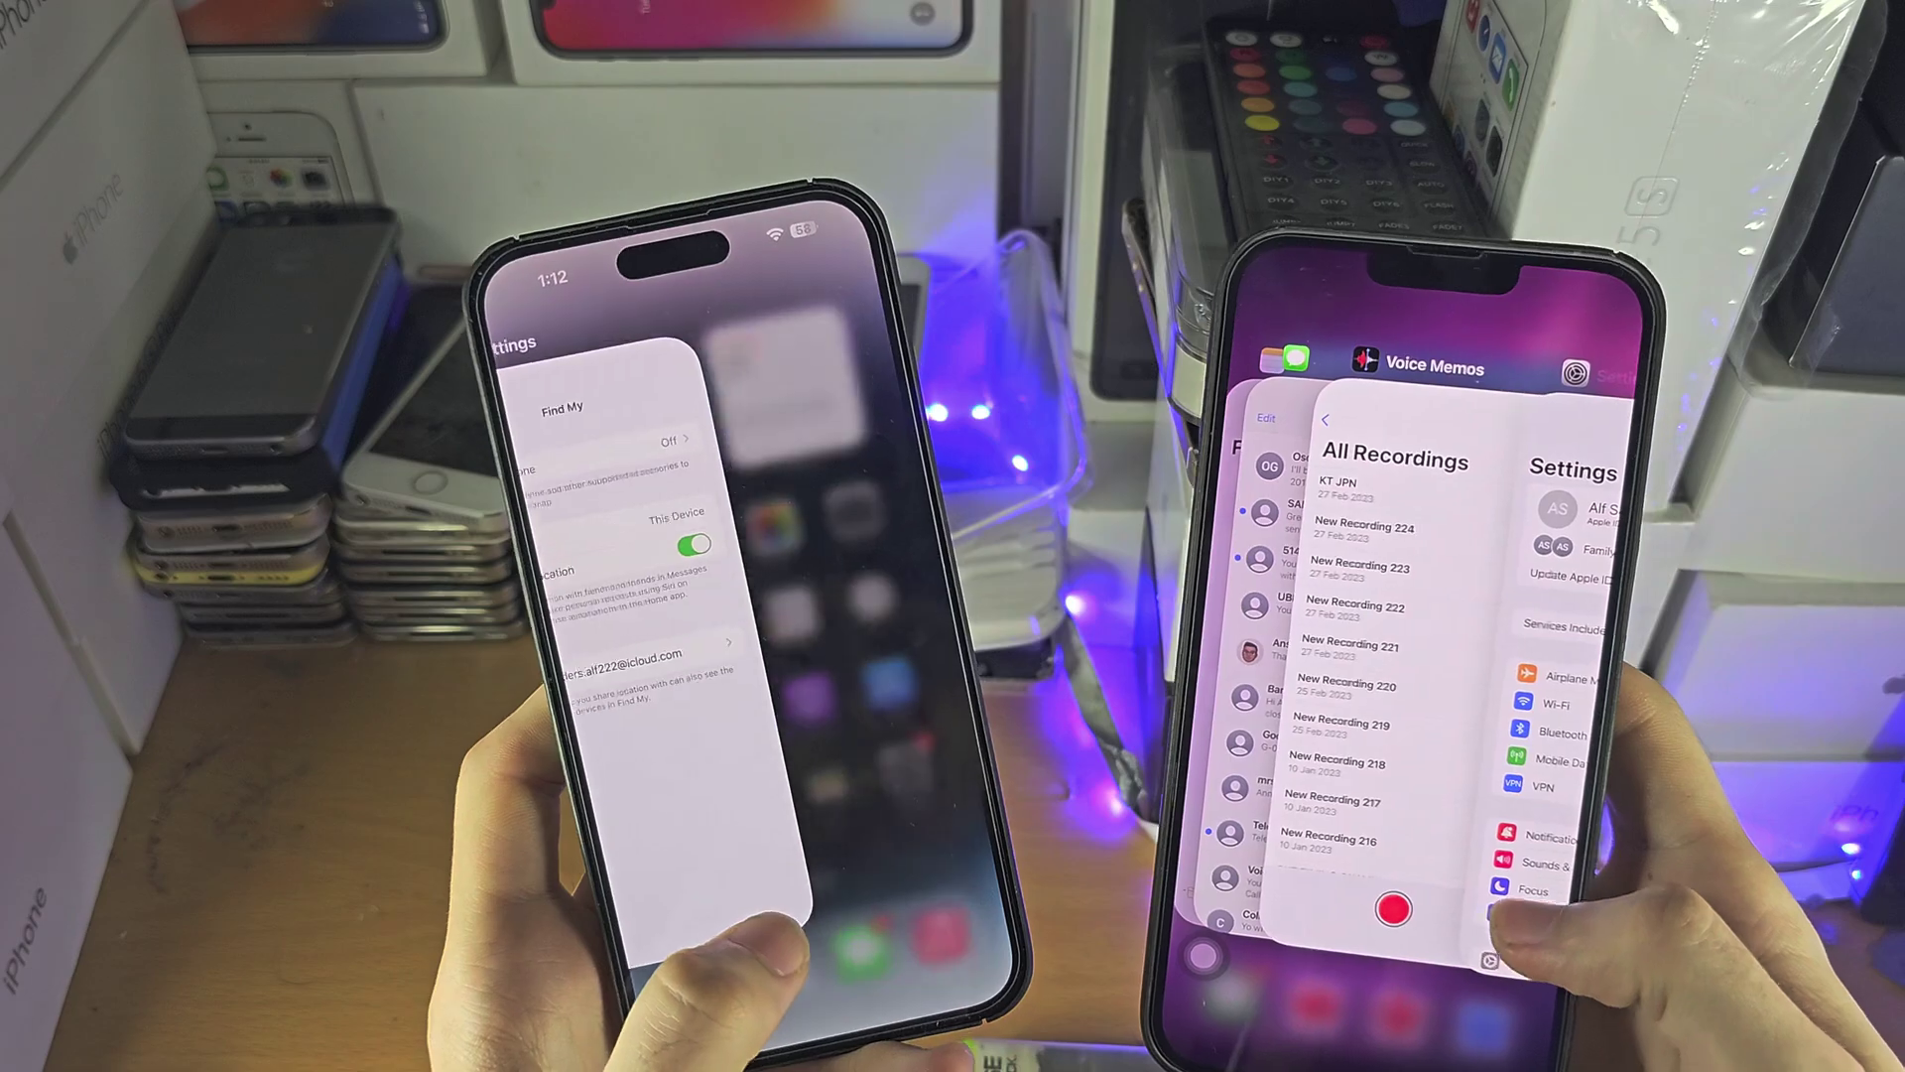
{"action": "left_click_drag", "start_coordinate": [615, 694], "coordinate": [814, 694]}
{"action": "left_click_drag", "start_coordinate": [1389, 1052], "coordinate": [1389, 843]}
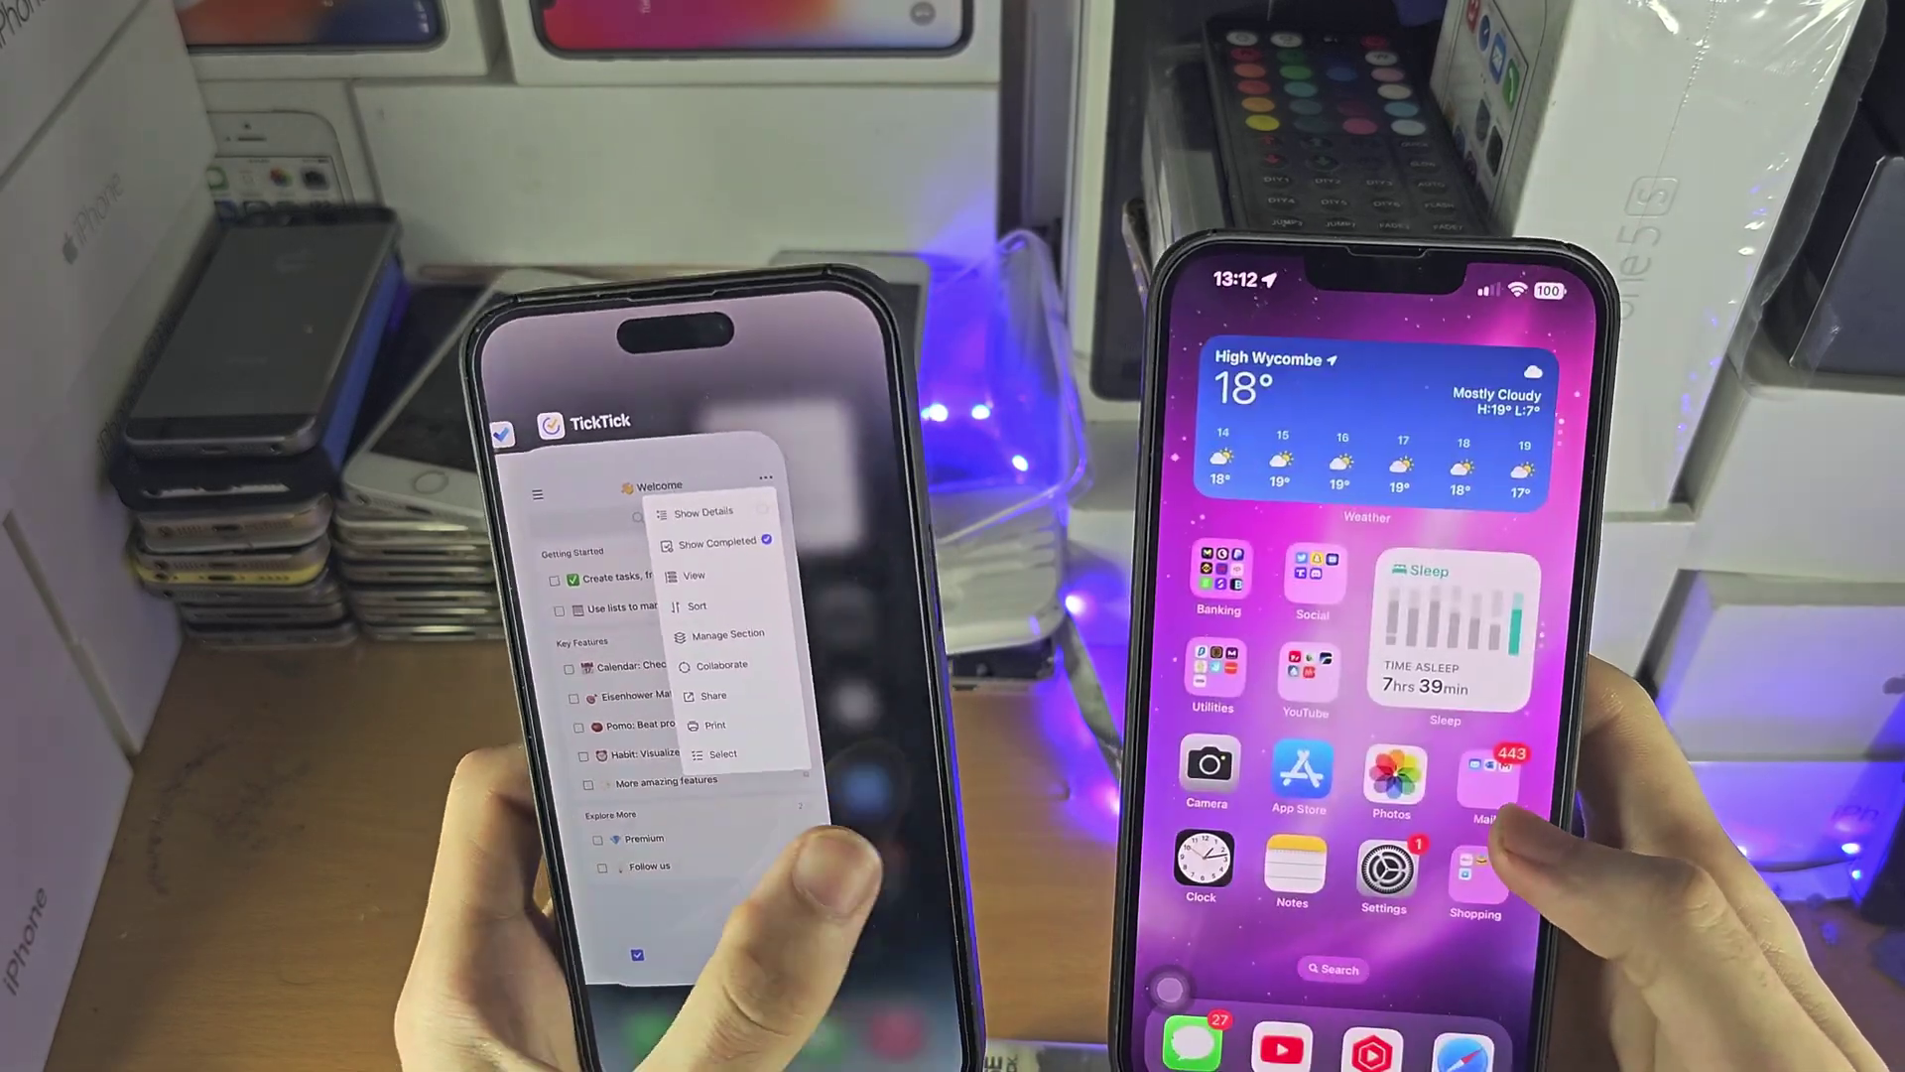
{"action": "left_click_drag", "start_coordinate": [754, 1032], "coordinate": [754, 843]}
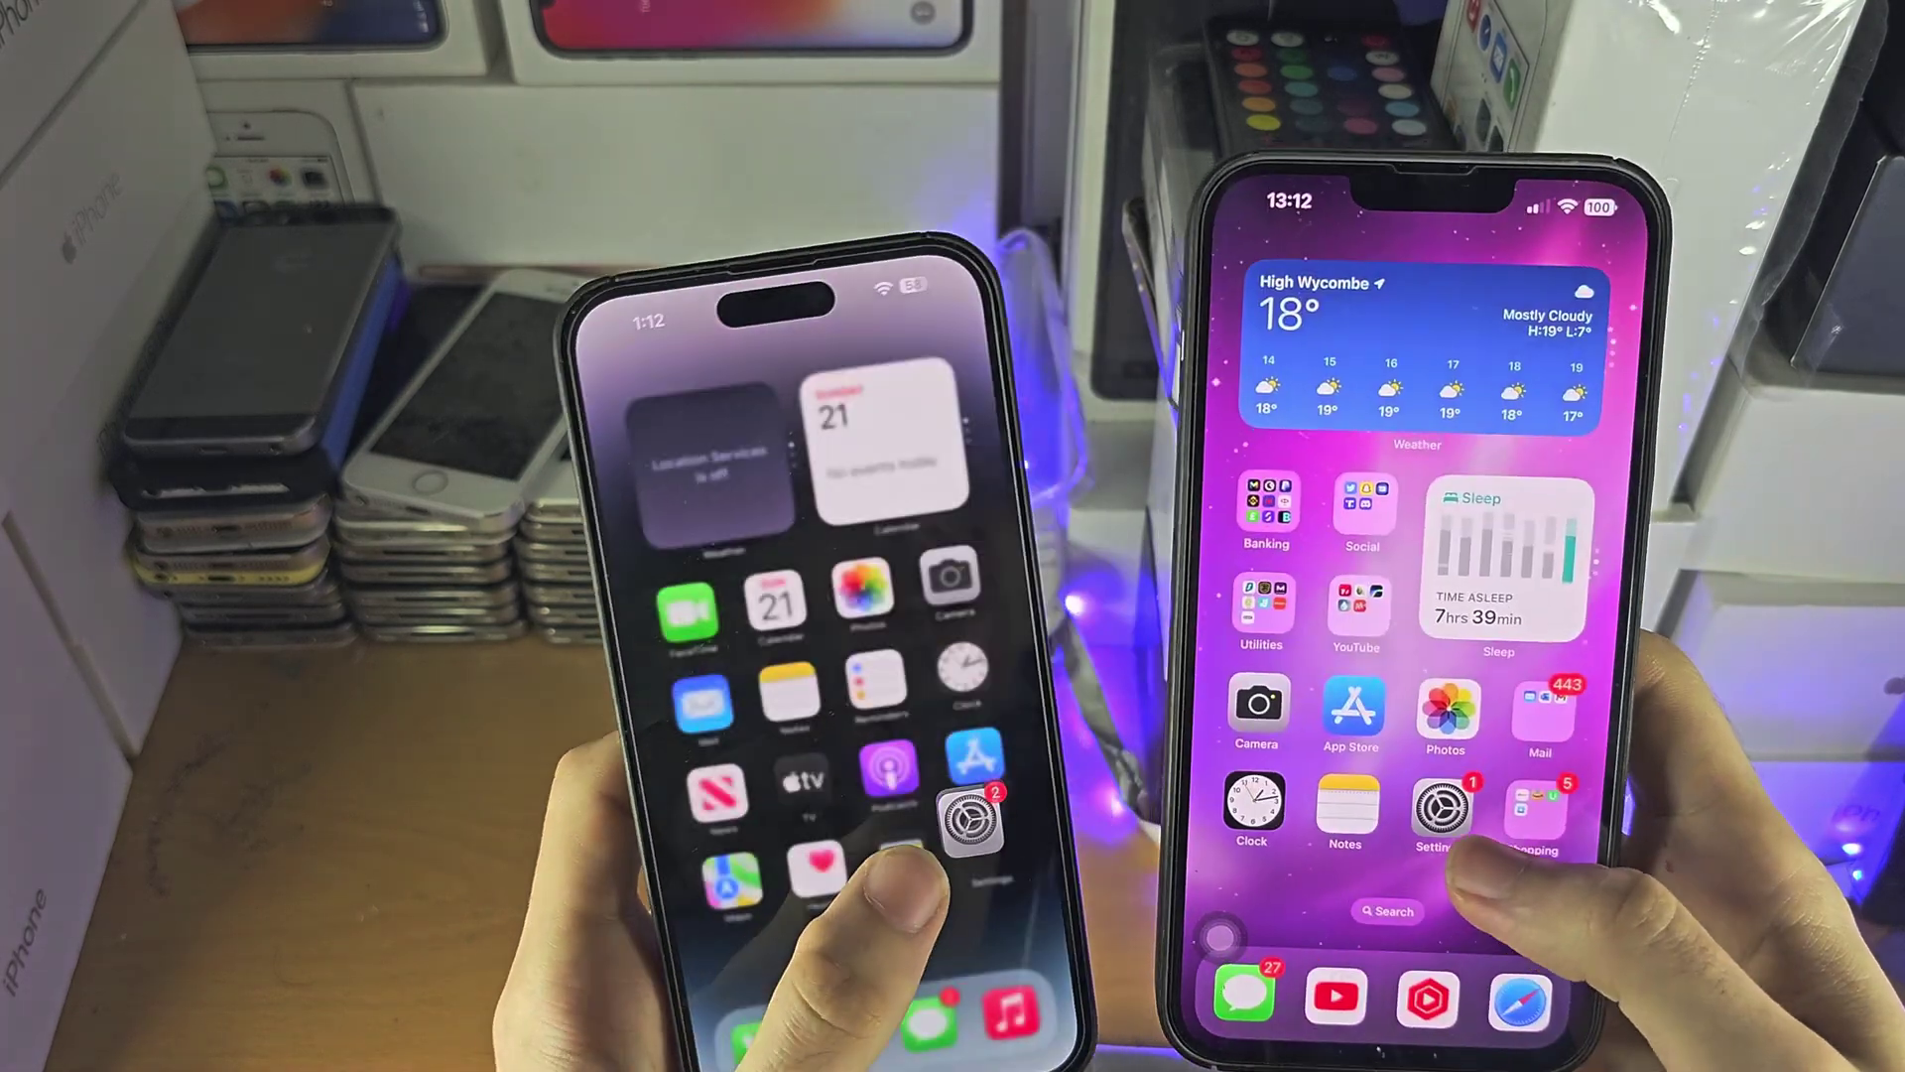
{"action": "left_click", "coordinate": [1441, 809]}
{"action": "left_click", "coordinate": [969, 818]}
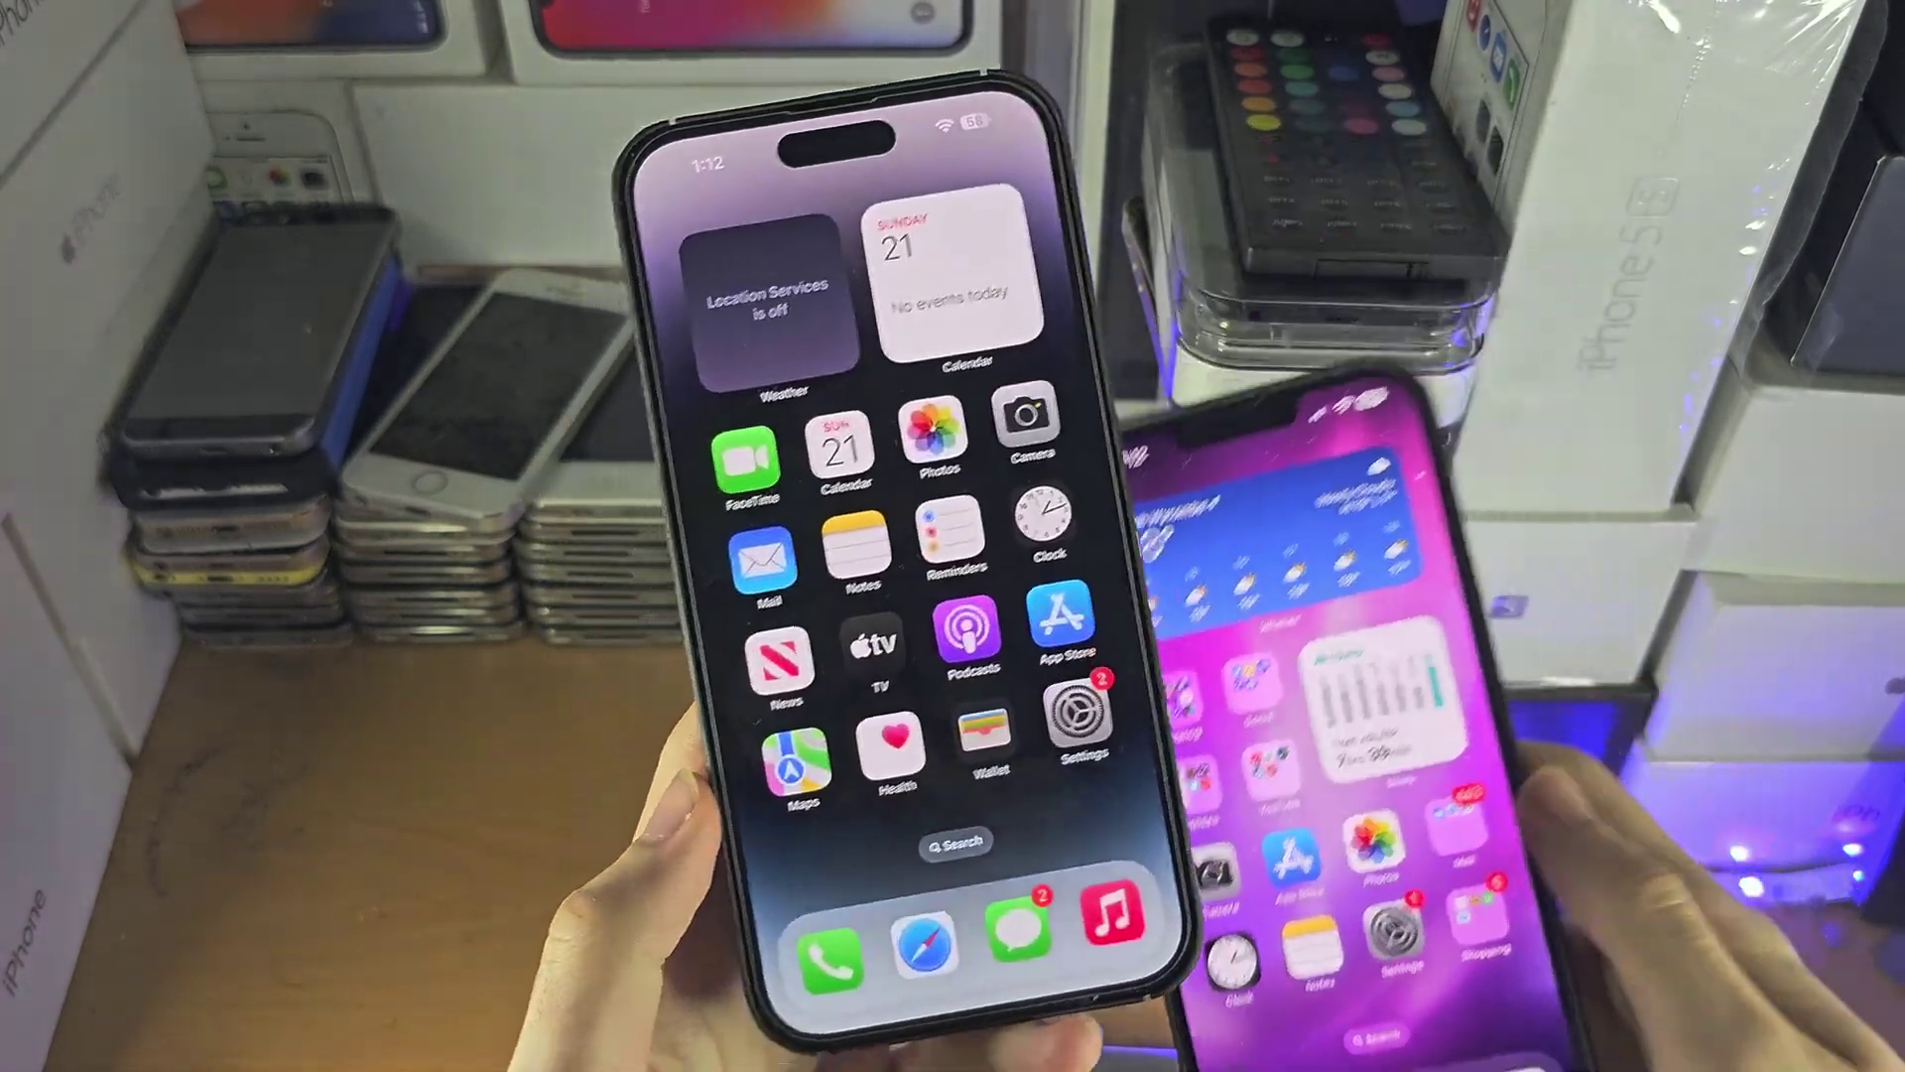